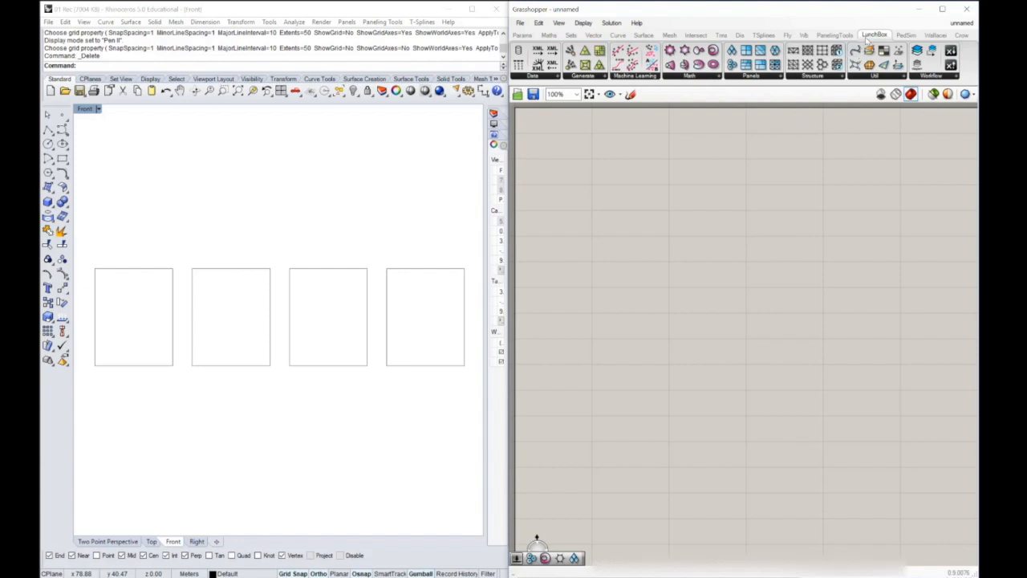
Add a LunchBox Hexagon Cells component to the canvas and assign the leftmost rectangular surface to its Srf input
left_click_drag(733, 68, 647, 221)
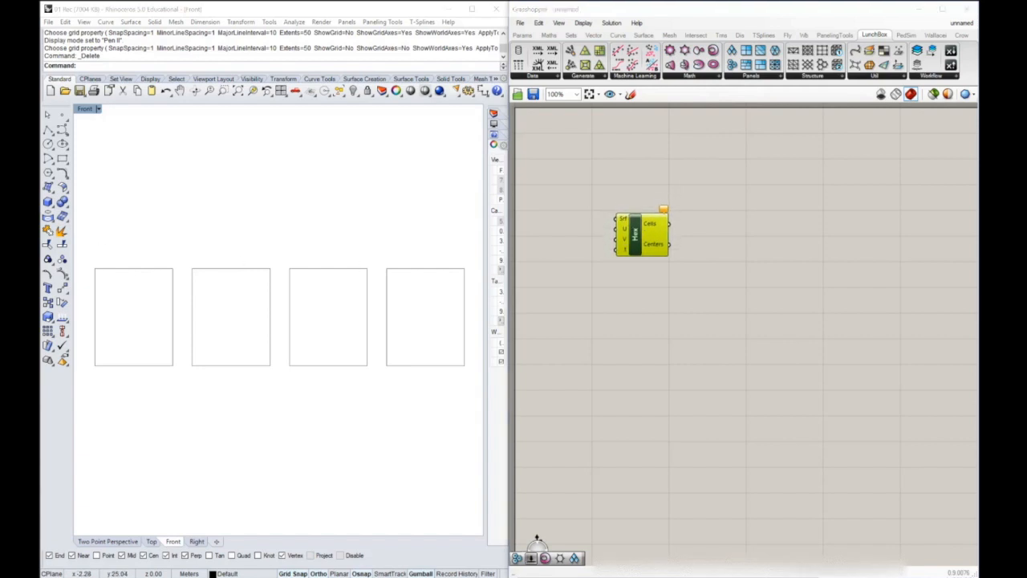
left_click(537, 538)
right_click_drag(627, 224, 671, 223)
scroll(663, 225, "up", 2)
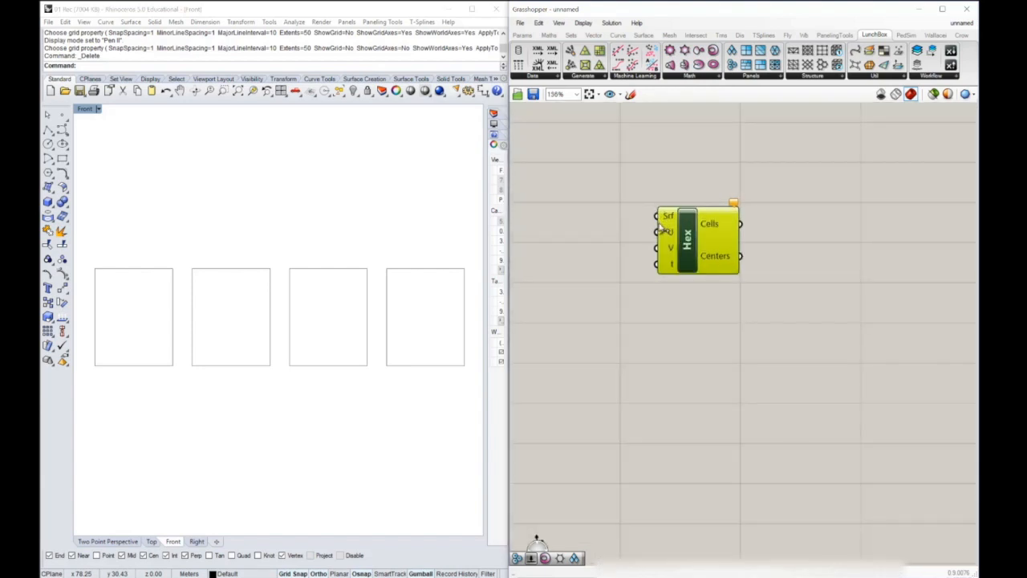
right_click(669, 216)
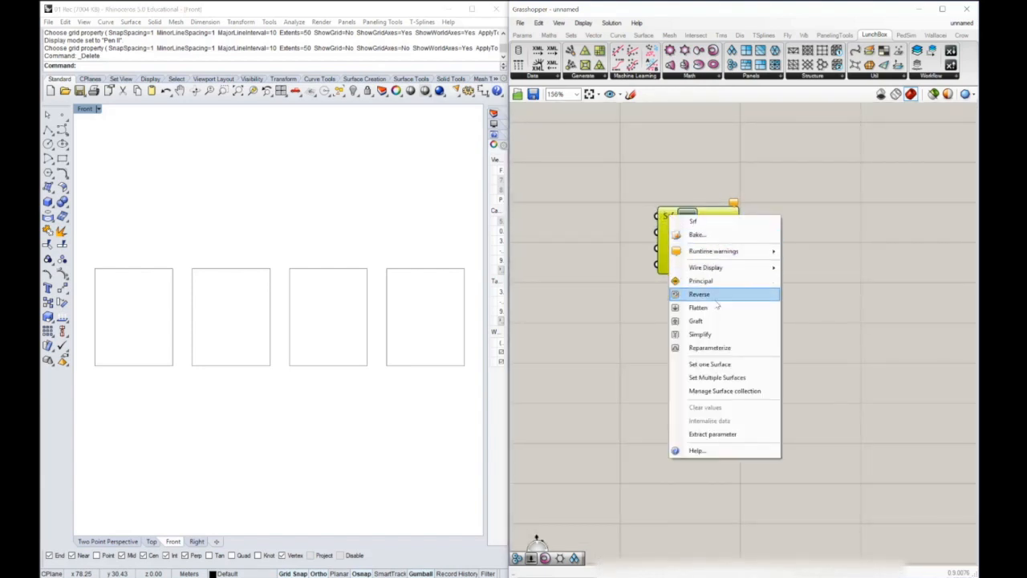
left_click(706, 364)
left_click(171, 274)
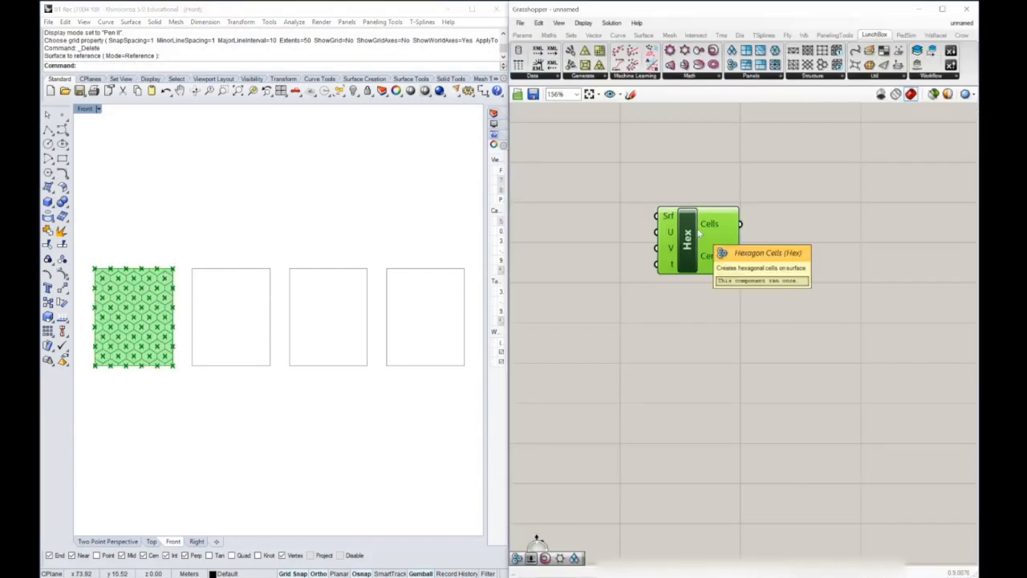
Add number sliders with value 11 and connect them to the U and V inputs of the Hex component
right_click_drag(167, 307, 324, 271)
scroll(305, 290, "up", 6)
scroll(305, 290, "up", 4)
scroll(313, 271, "up", 2)
scroll(323, 272, "down", 1)
scroll(296, 251, "up", 3)
left_click_drag(690, 235, 768, 232)
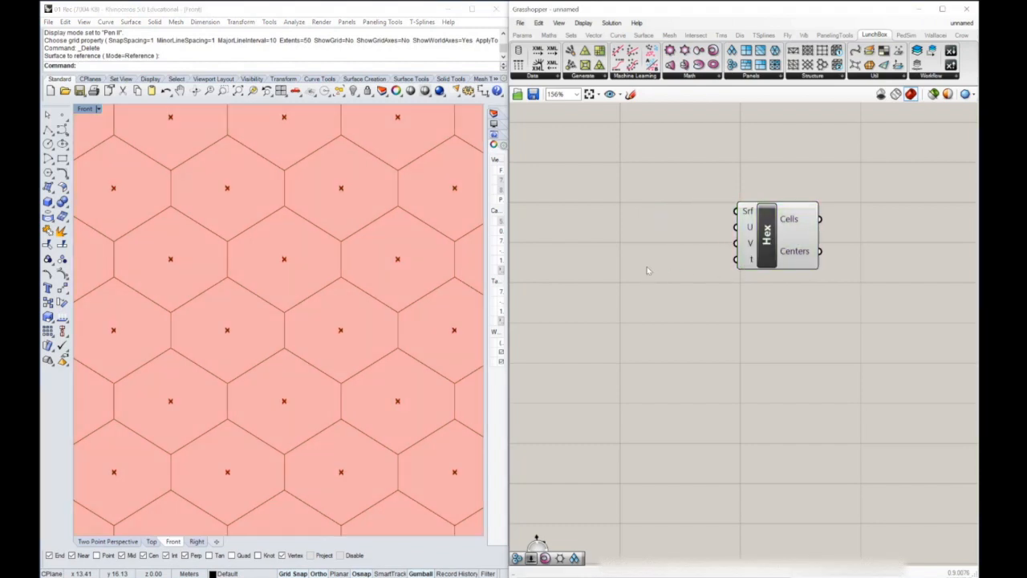
double_click(647, 266)
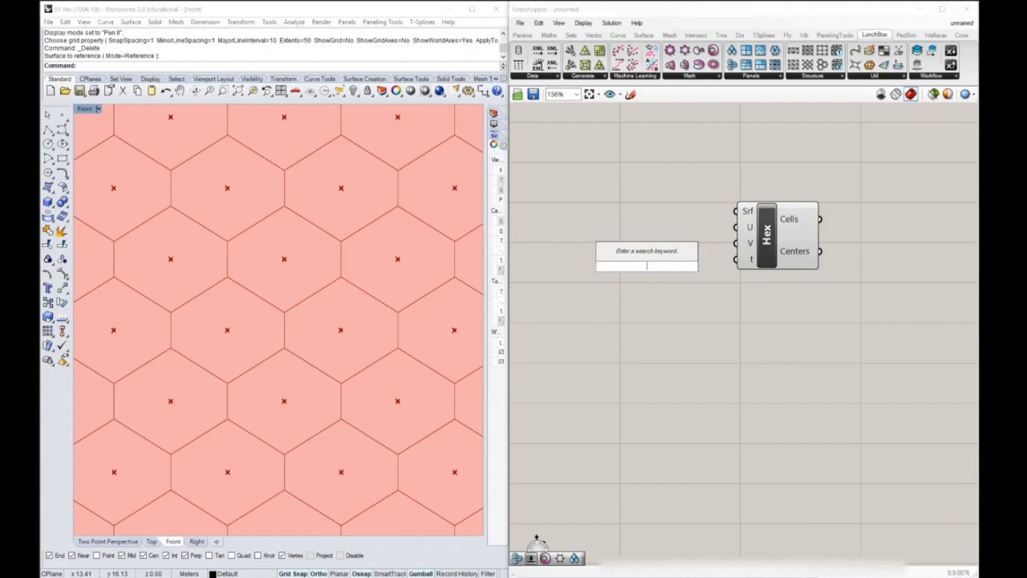
type("slider")
key("Return")
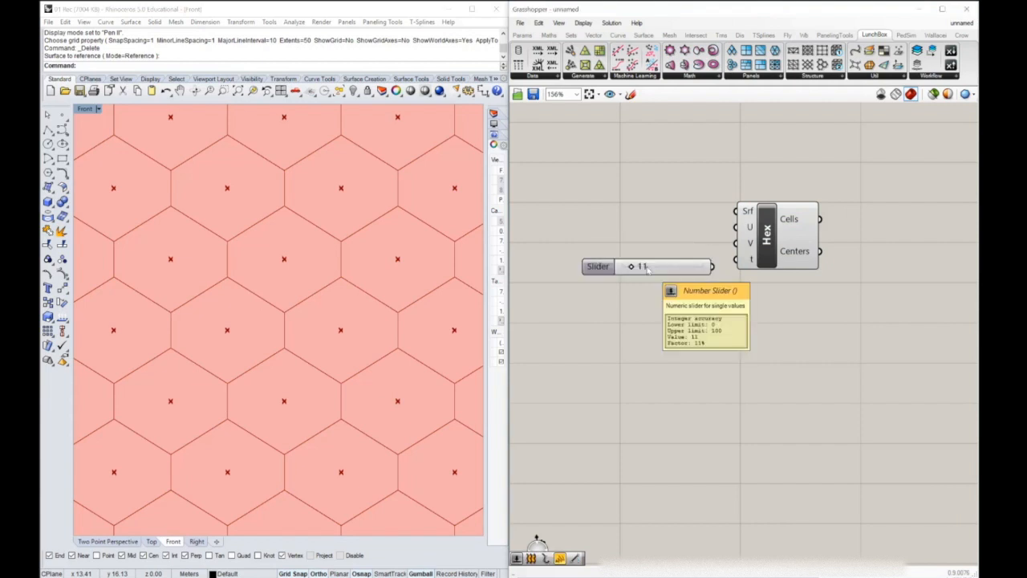
left_click_drag(681, 268, 739, 252)
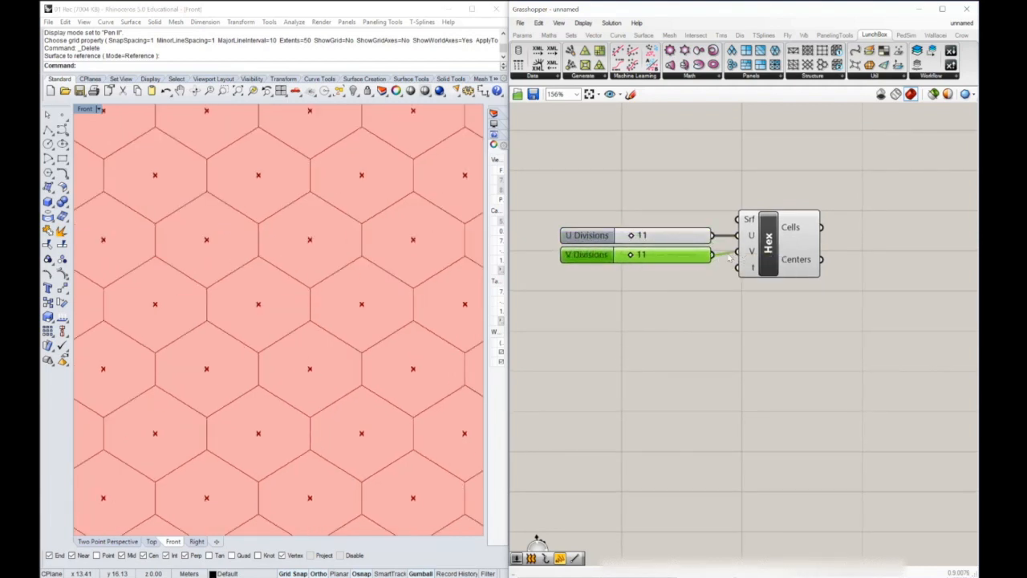
Set the V Divisions slider to 9
left_click_drag(633, 255, 633, 255)
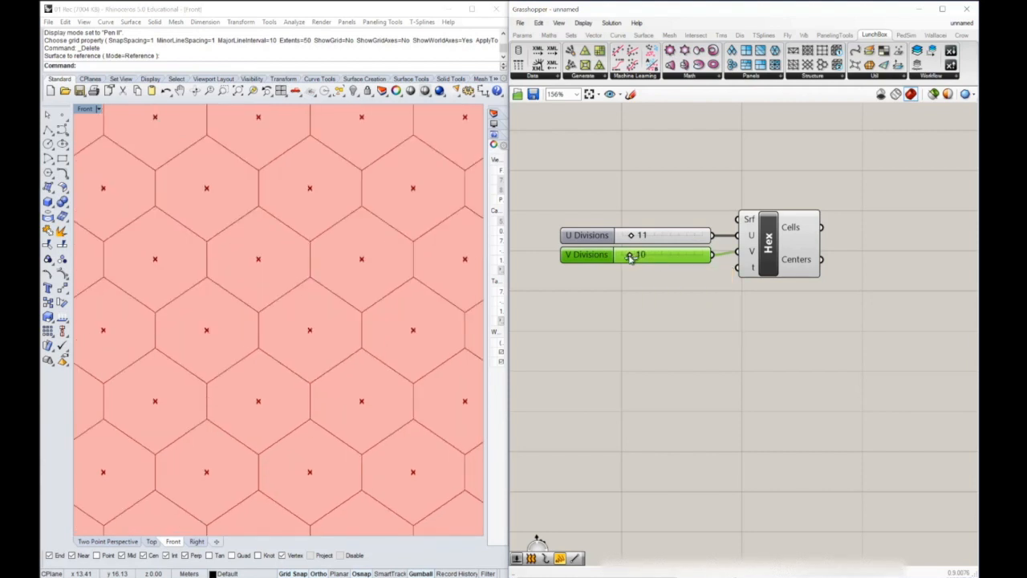
left_click_drag(631, 256, 629, 256)
left_click(647, 293)
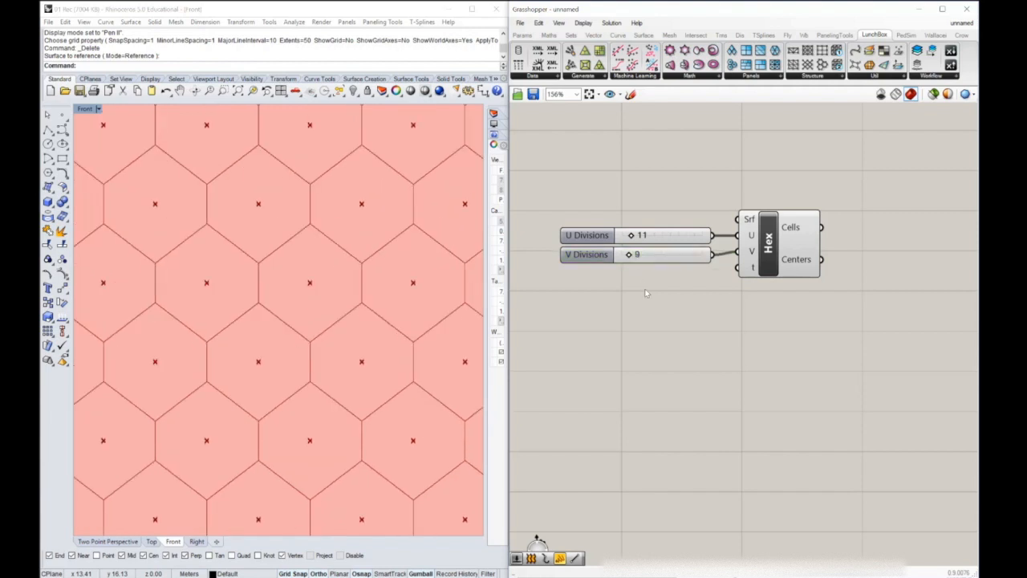
Add a decimal number slider for the Hex component's t input and set it to 0.3
double_click(650, 345)
type("0.5")
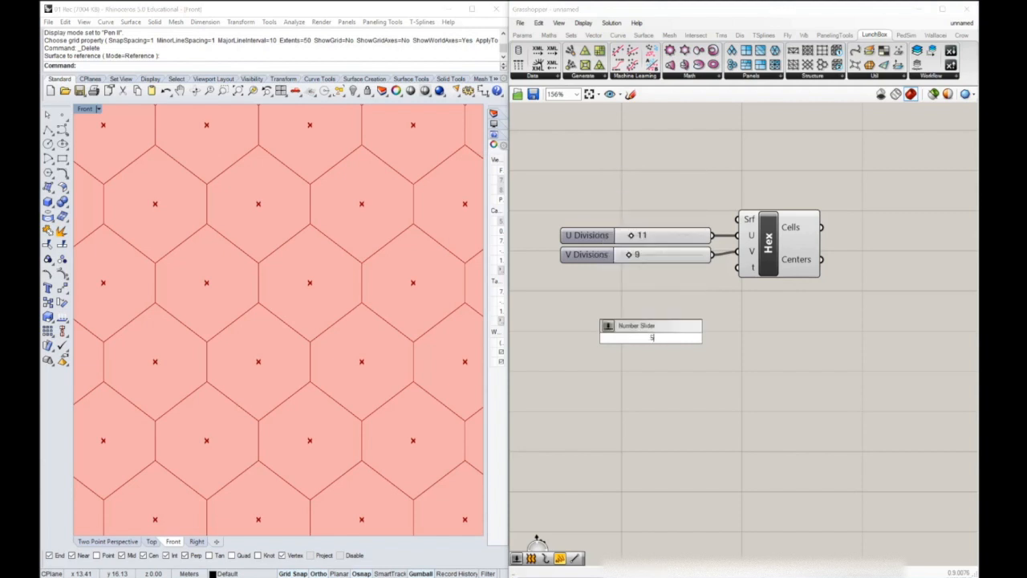
key("Return")
left_click_drag(695, 343, 642, 275)
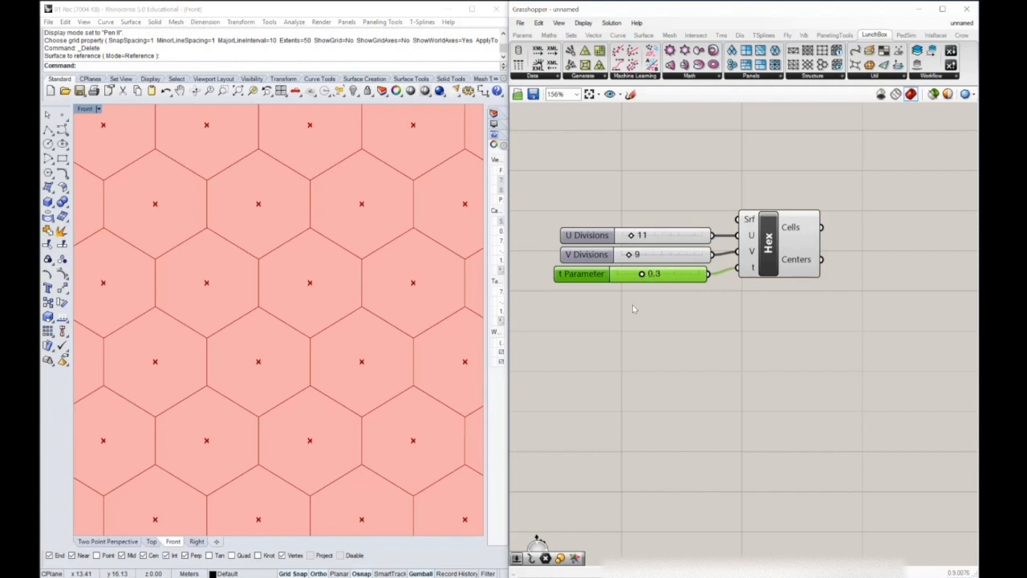
Add a Scale component and wire the Hex Cells output to its geometry and the Centers output to its center input
scroll(301, 272, "down", 5)
scroll(289, 244, "up", 1)
scroll(295, 225, "up", 8)
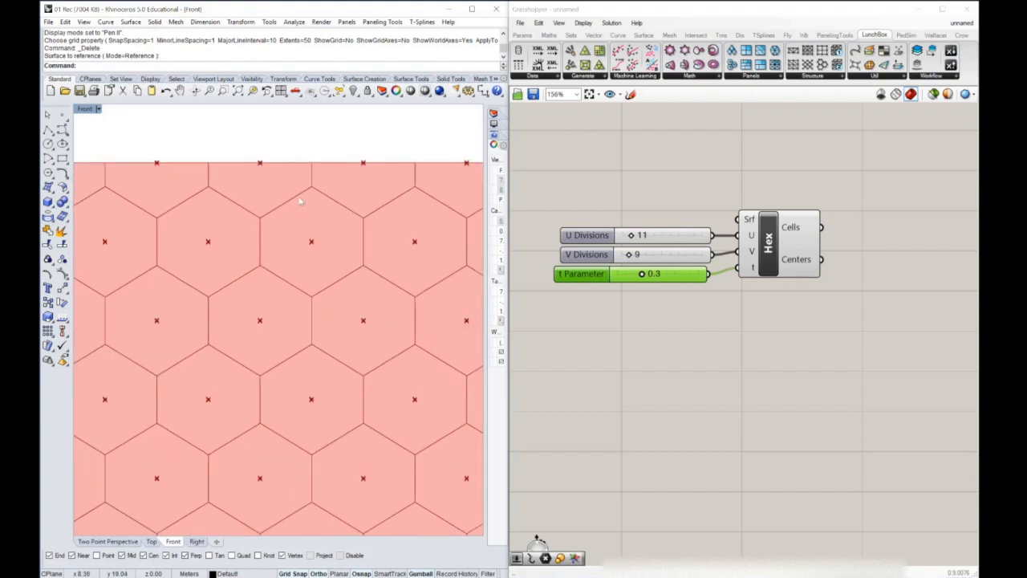
right_click_drag(302, 220, 269, 215)
scroll(268, 227, "up", 3)
right_click_drag(839, 315, 740, 315)
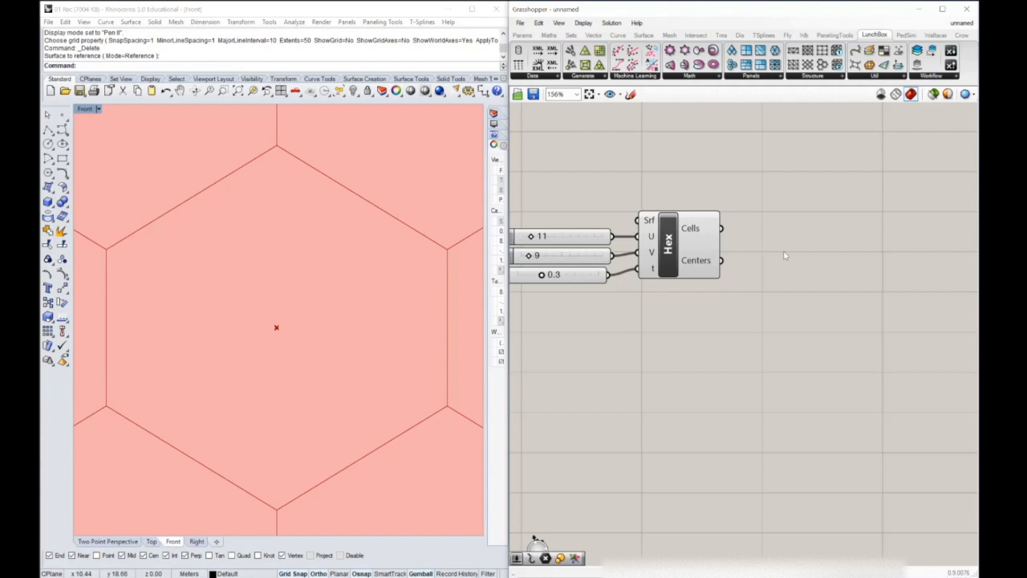
double_click(818, 299)
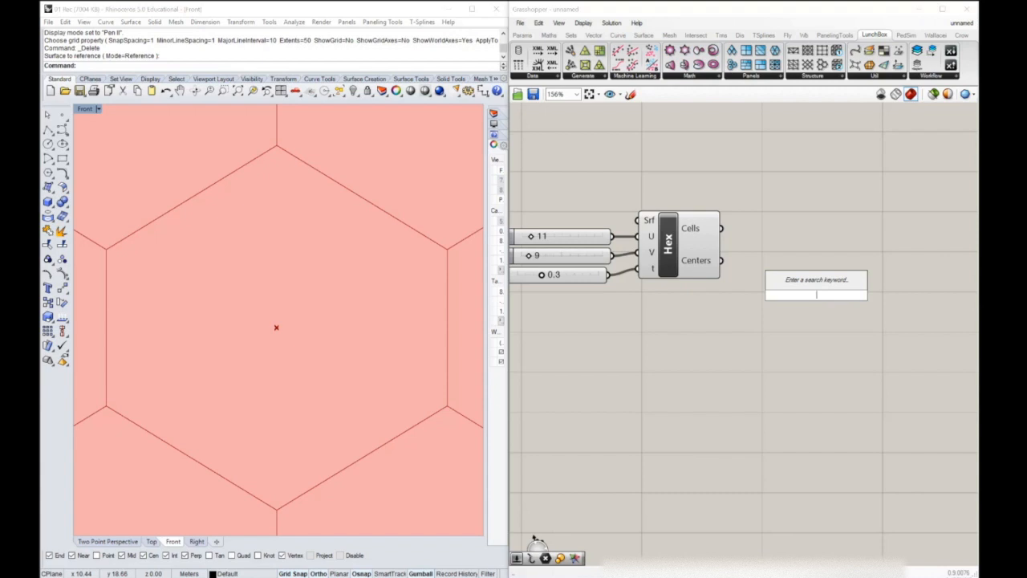
type("scale")
key("Return")
left_click_drag(814, 289, 811, 241)
left_click_drag(722, 229, 825, 249)
left_click_drag(723, 261, 800, 246)
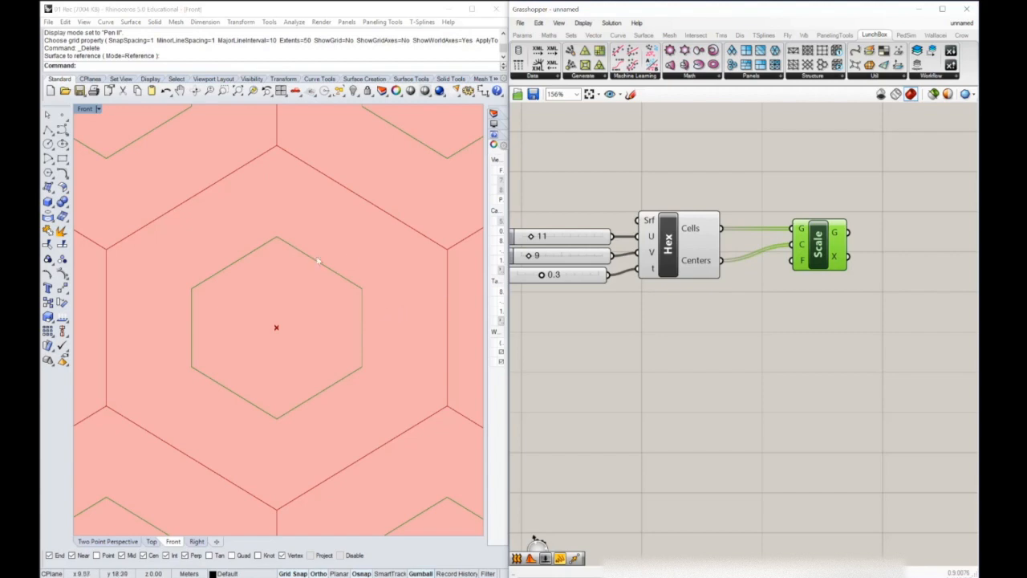
Add a 0.5 number slider and connect it to the Scale component's factor input
scroll(316, 155, "down", 6)
right_click_drag(315, 155, 278, 307)
scroll(306, 196, "down", 4)
scroll(278, 307, "up", 8)
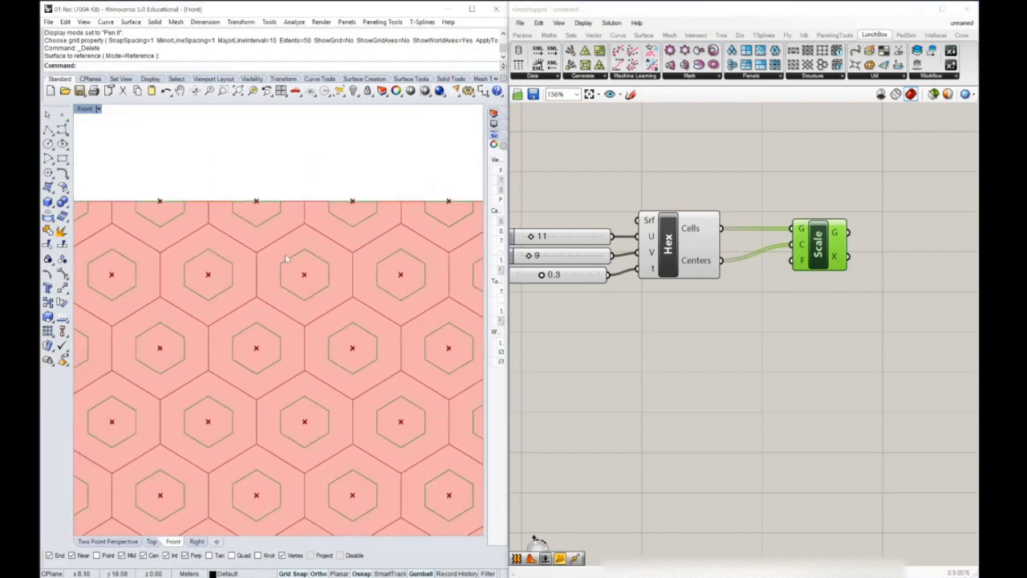
right_click_drag(281, 230, 287, 266)
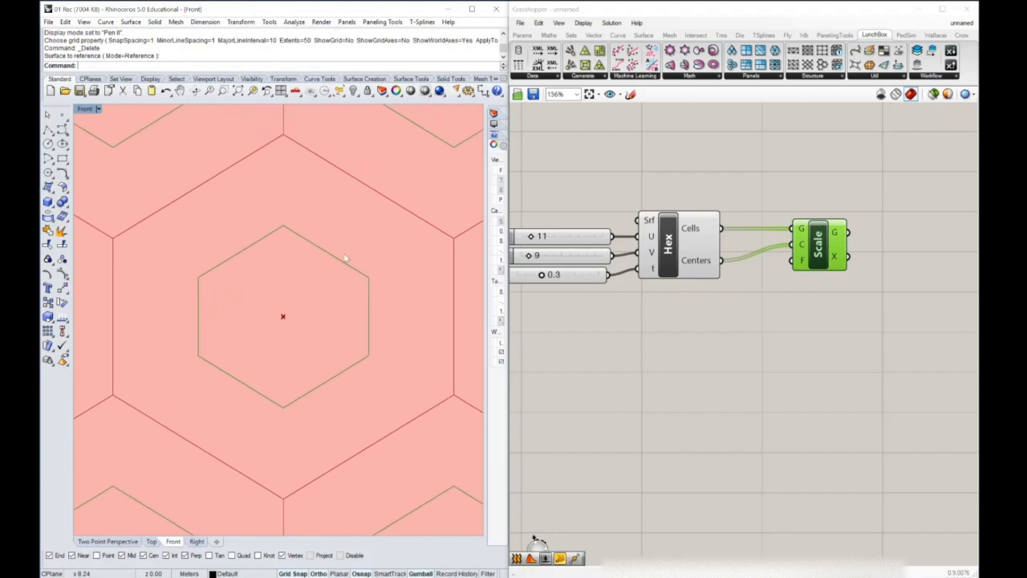
double_click(795, 325)
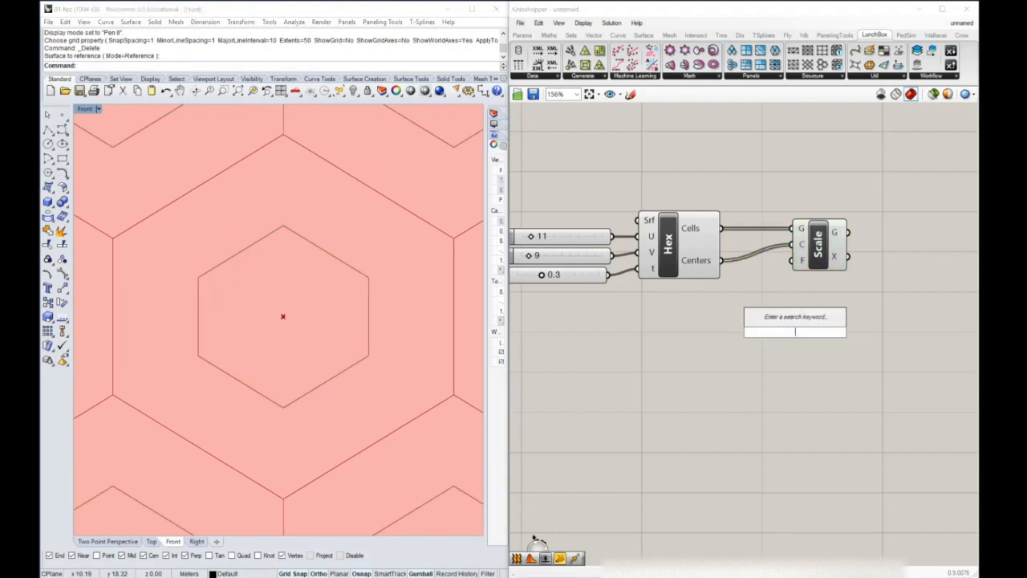
type(".")
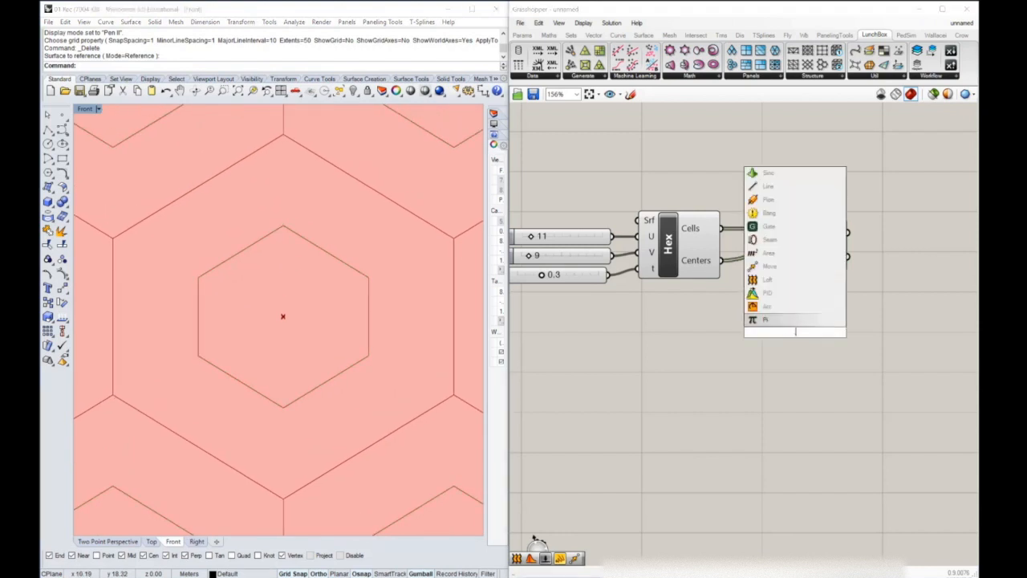
type("5")
key("Return")
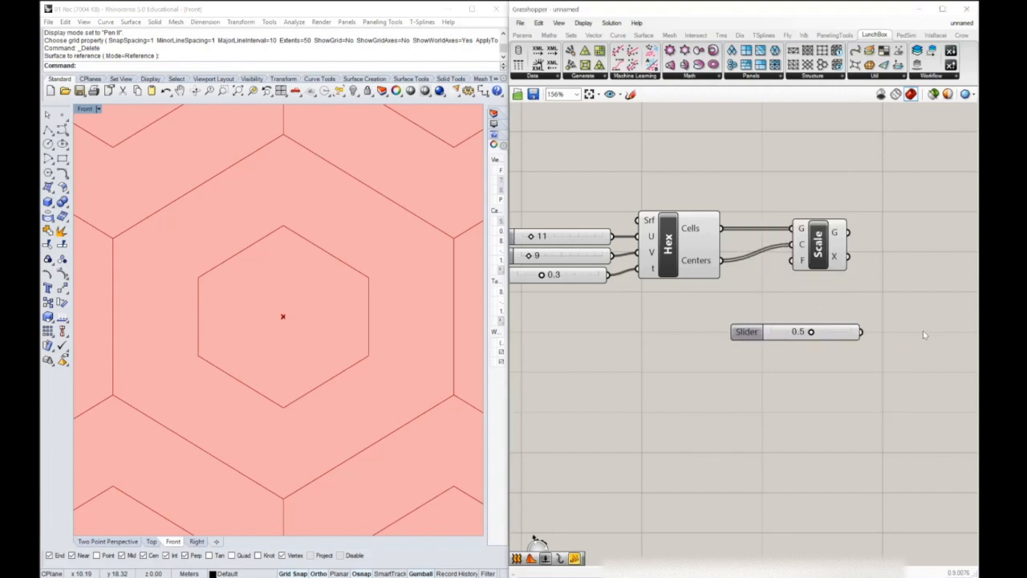
right_click_drag(878, 351, 853, 362)
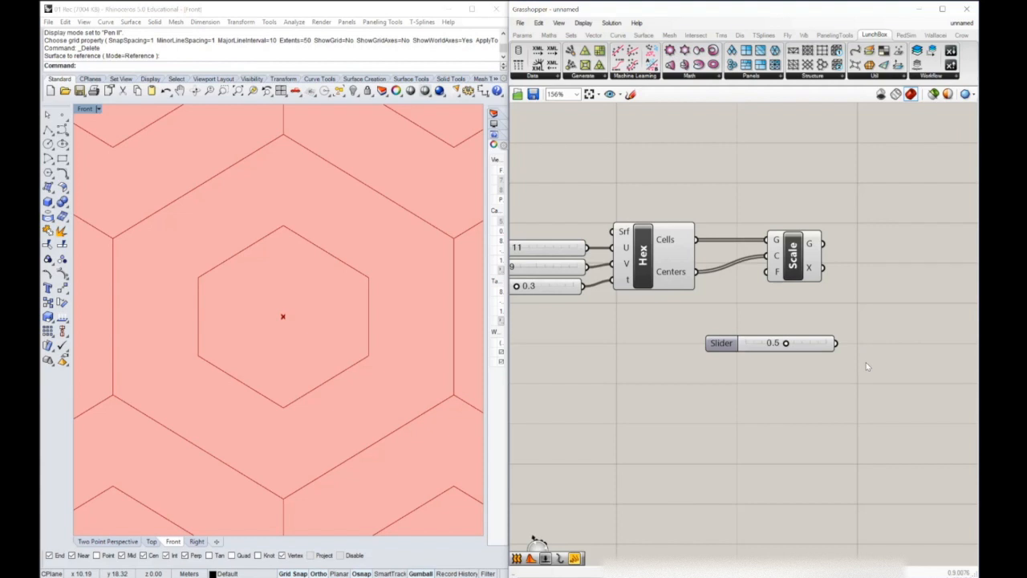
left_click_drag(836, 342, 766, 284)
mouse_move(788, 343)
left_mouse_down()
mouse_move(830, 344)
mouse_move(746, 344)
mouse_move(795, 344)
left_mouse_up()
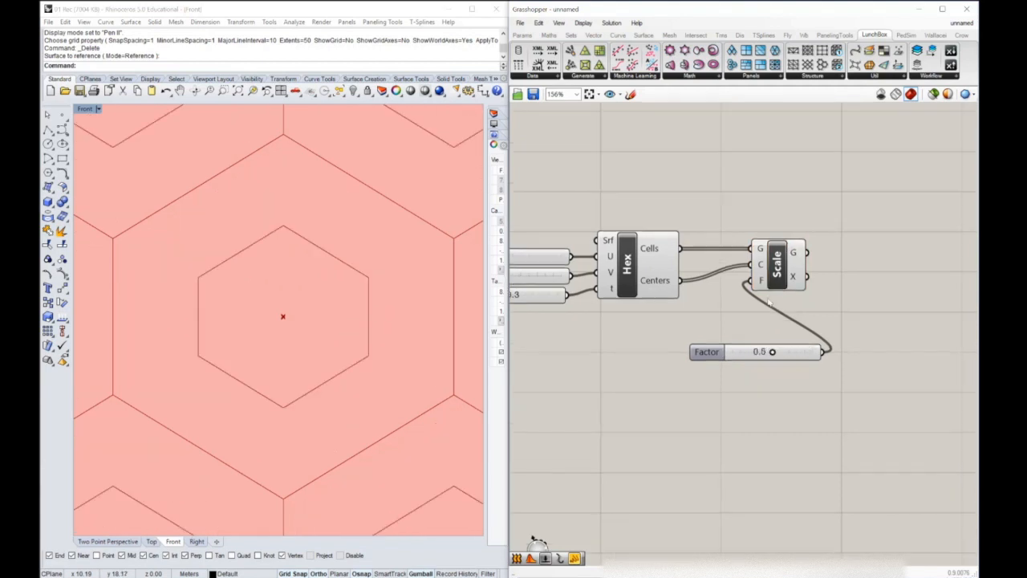
Turn off the preview of the Hex component
right_click_drag(669, 284, 700, 294)
left_click(673, 259)
middle_click(673, 258)
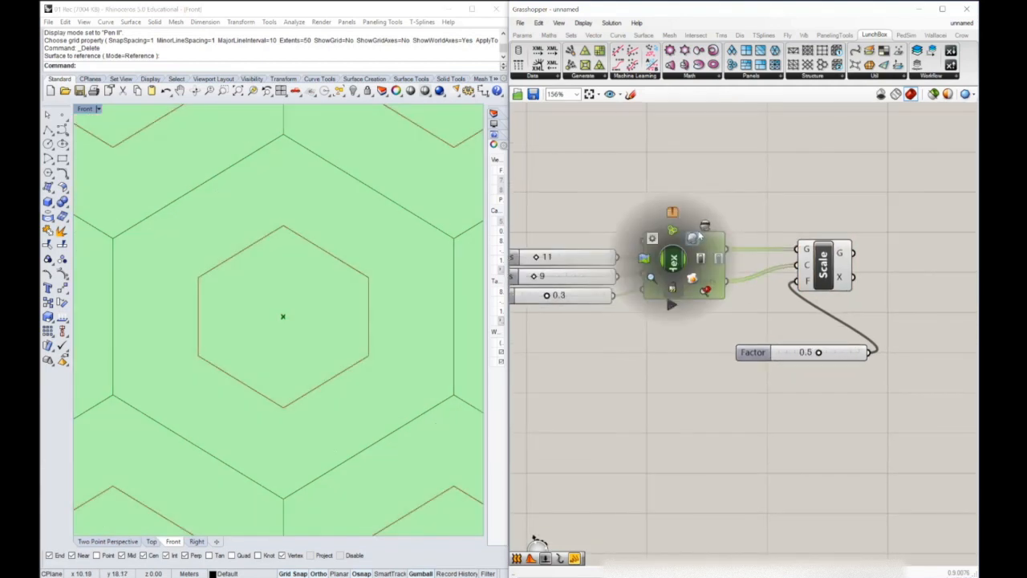
left_click(706, 231)
Add a Curve parameter fed by the Hex Cells output and place it above the Scale component
right_click_drag(835, 301, 727, 314)
left_click(717, 278)
left_click_drag(796, 254, 682, 377)
left_click_drag(717, 285, 836, 282)
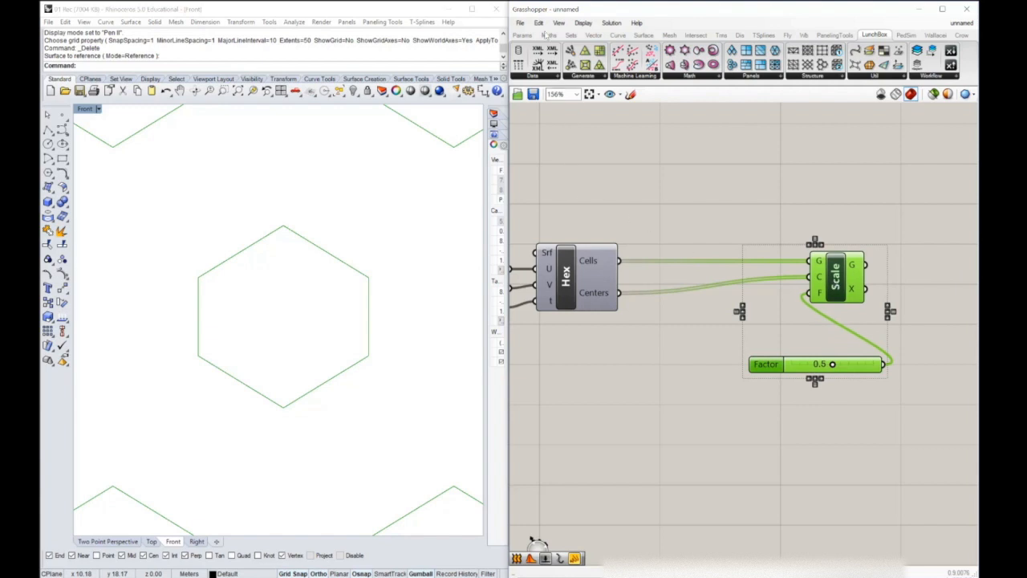
left_click(523, 35)
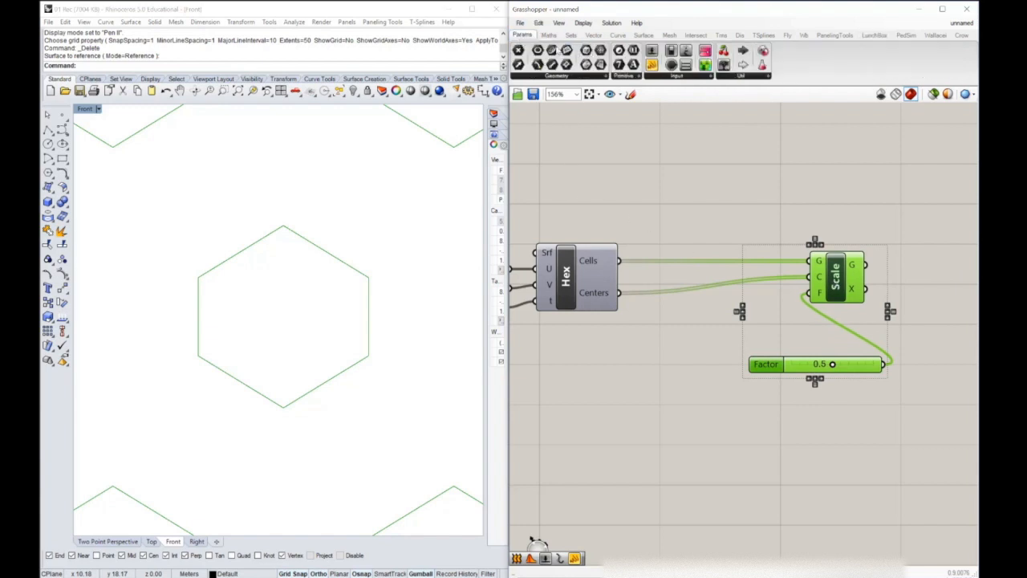
left_click_drag(553, 50, 692, 207)
left_click_drag(620, 261, 675, 206)
left_click_drag(696, 207, 842, 208)
right_click_drag(855, 189, 651, 171)
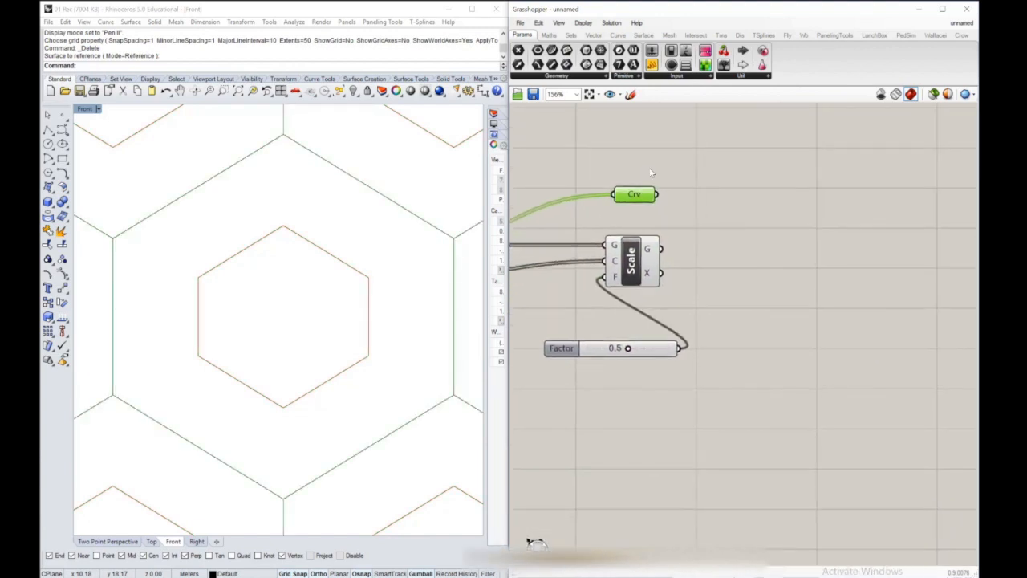
Try to loft the original cell curves with the scaled cells by wiring both into a Loft component
double_click(730, 248)
type("loft")
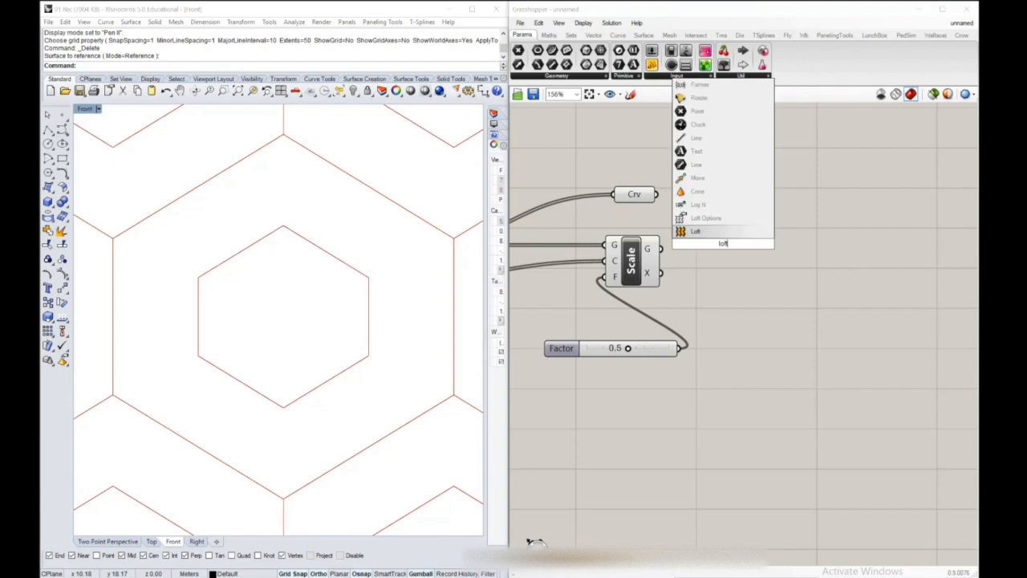
left_click(726, 233)
left_click_drag(736, 249, 823, 255)
left_click_drag(659, 355, 647, 310)
right_click_drag(771, 306, 744, 321)
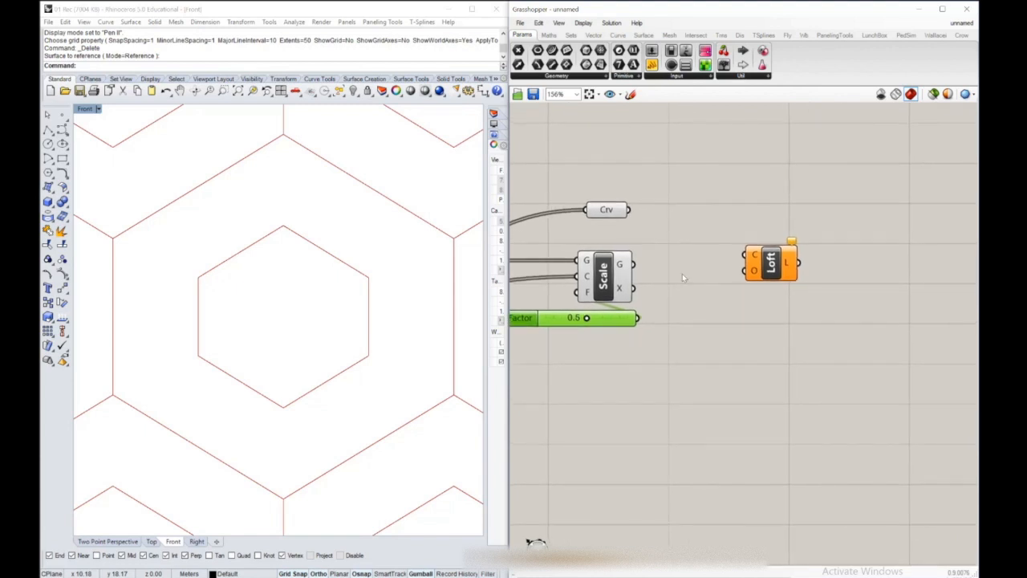
left_click_drag(630, 210, 746, 256)
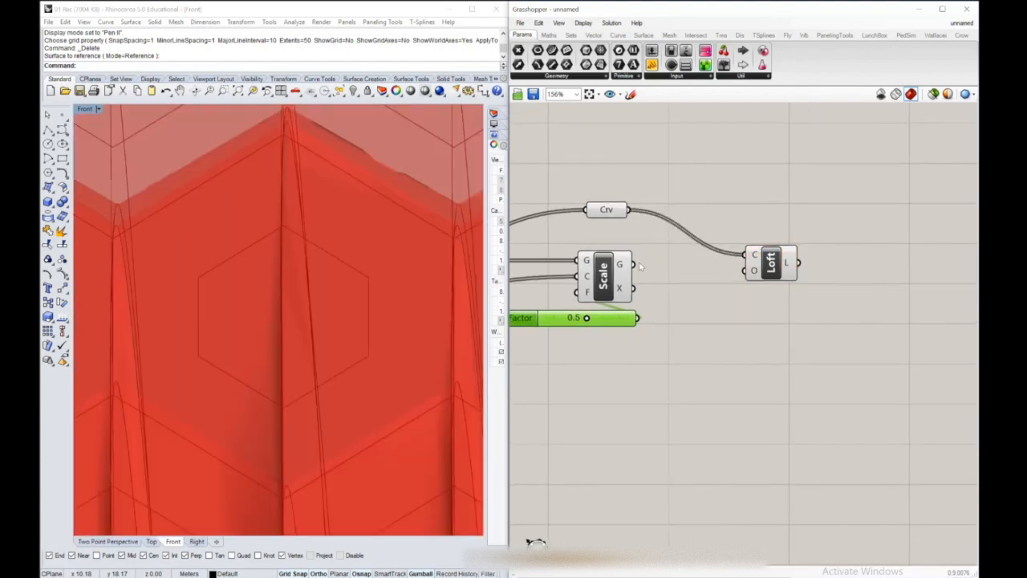
left_click_drag(640, 269, 771, 261, "shift")
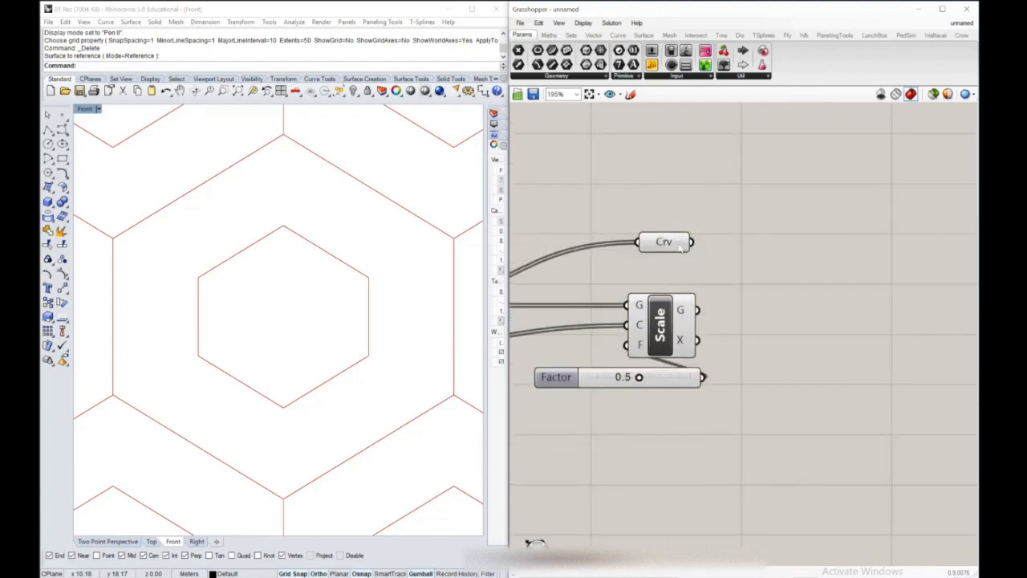
Graft the Crv parameter and the geometry output of the Scale component
right_click(681, 248)
left_click(734, 362)
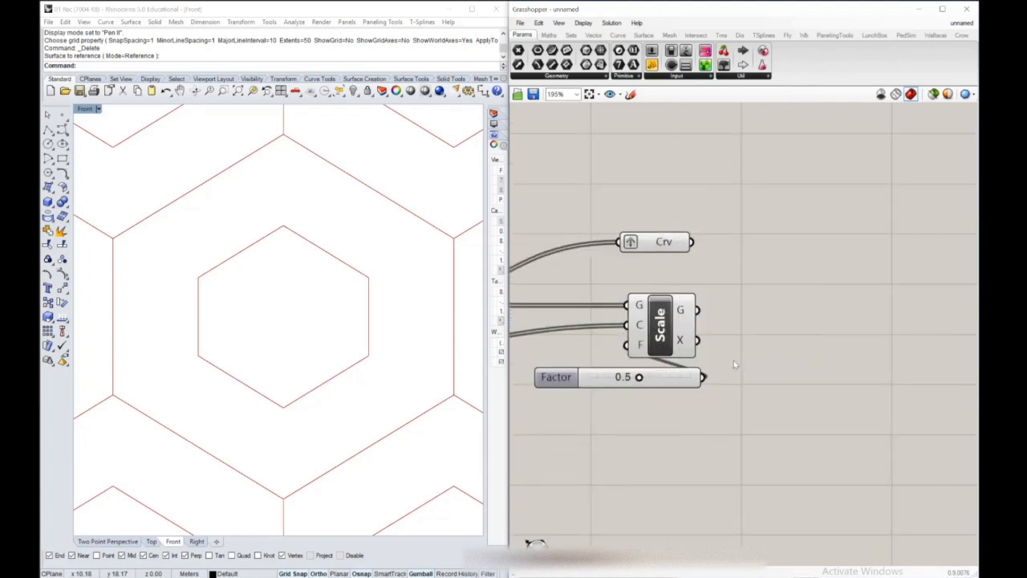
right_click(682, 315)
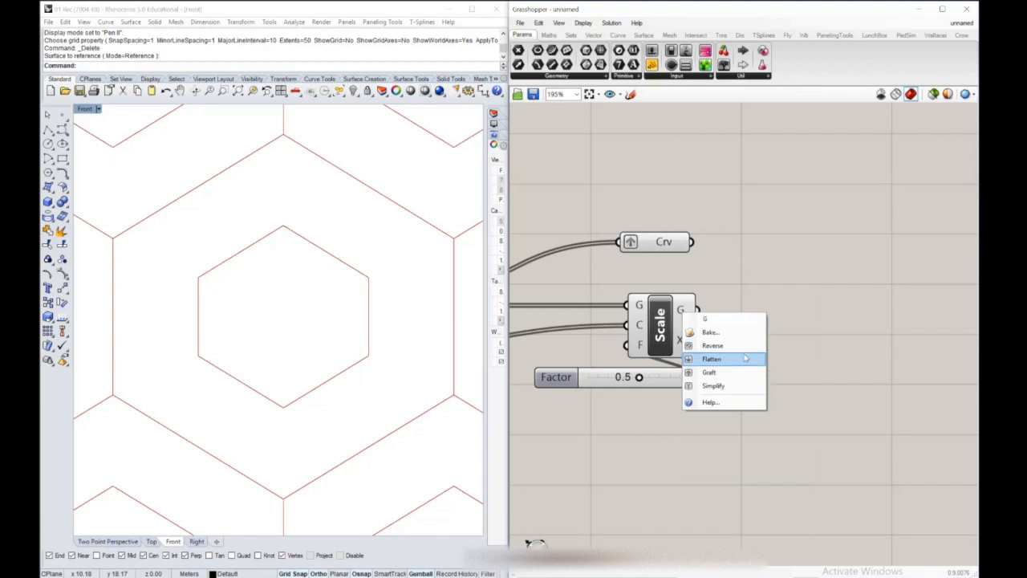
left_click(737, 374)
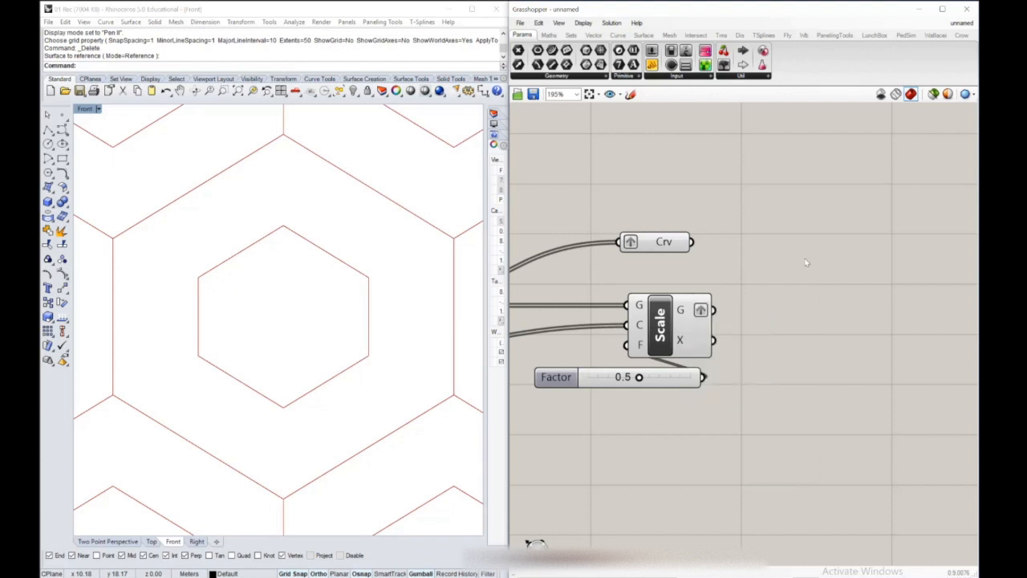
Add a new Loft component and wire the grafted Crv and Scale geometry outputs into its curves input
double_click(801, 298)
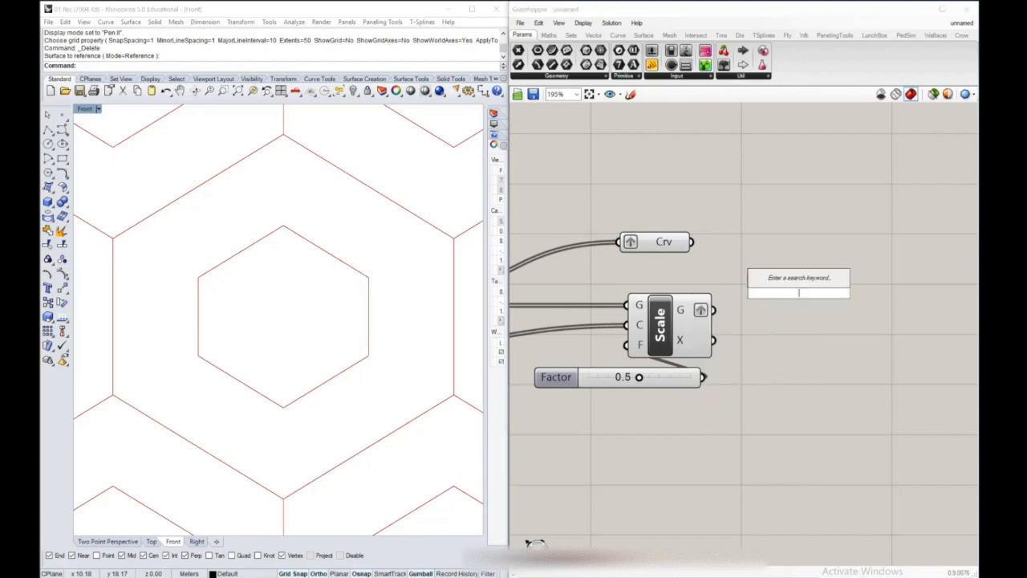
type("loft")
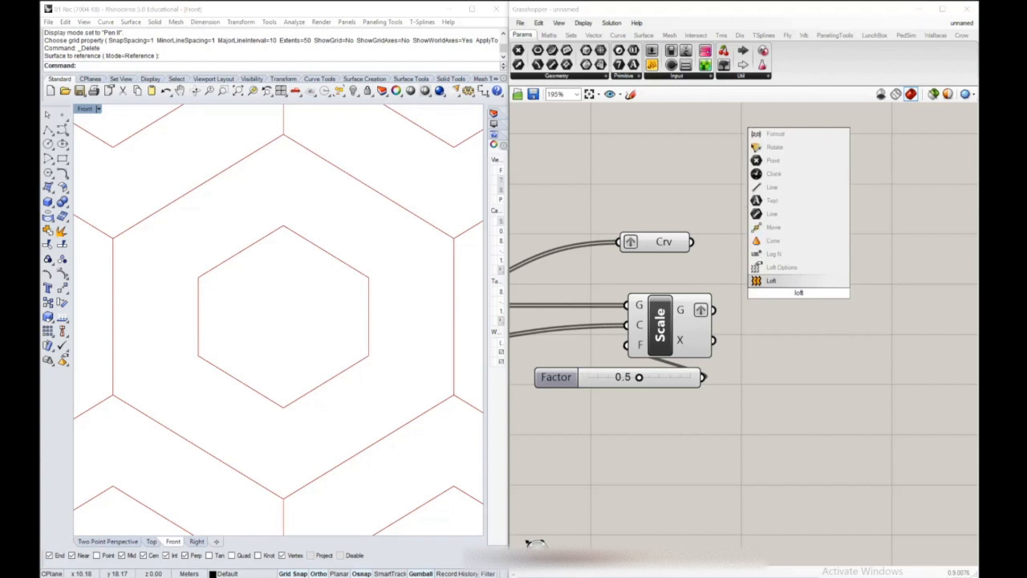
left_click(803, 281)
left_click_drag(695, 245, 766, 283)
left_click_drag(713, 309, 831, 285, "shift")
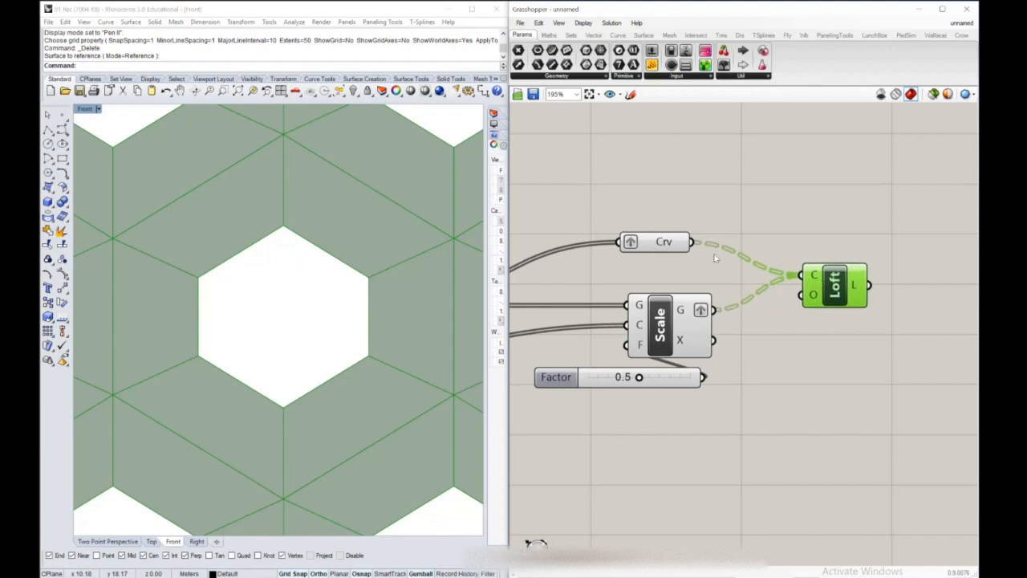
Compare the data branches of the Crv and Scale geometry outputs with a temporary Panel, and remove it
left_click(773, 143)
left_click_drag(695, 243, 772, 199)
right_click_drag(771, 215, 762, 241)
left_click(803, 228)
left_click_drag(804, 228, 821, 223)
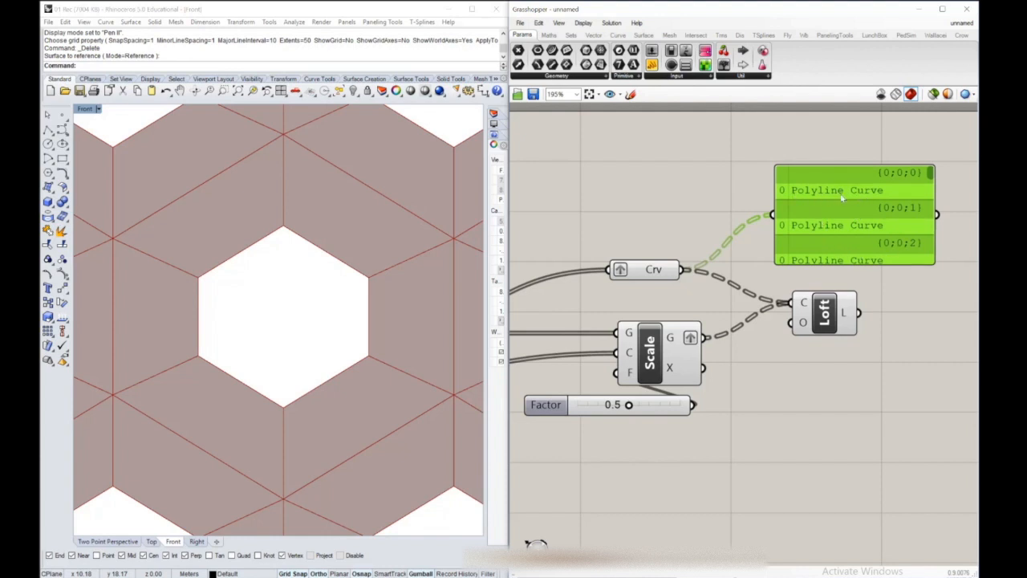
left_click_drag(704, 337, 775, 228)
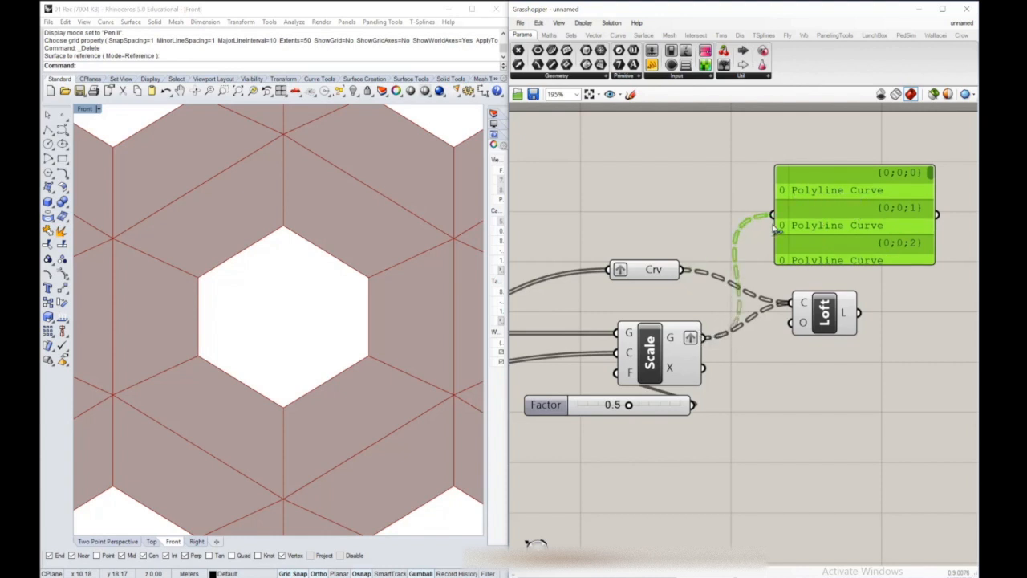
left_click(540, 24)
left_click(569, 133)
Maximize the Two Point Perspective view and hide the base surface beneath the hexagonal pattern
scroll(353, 241, "down", 6)
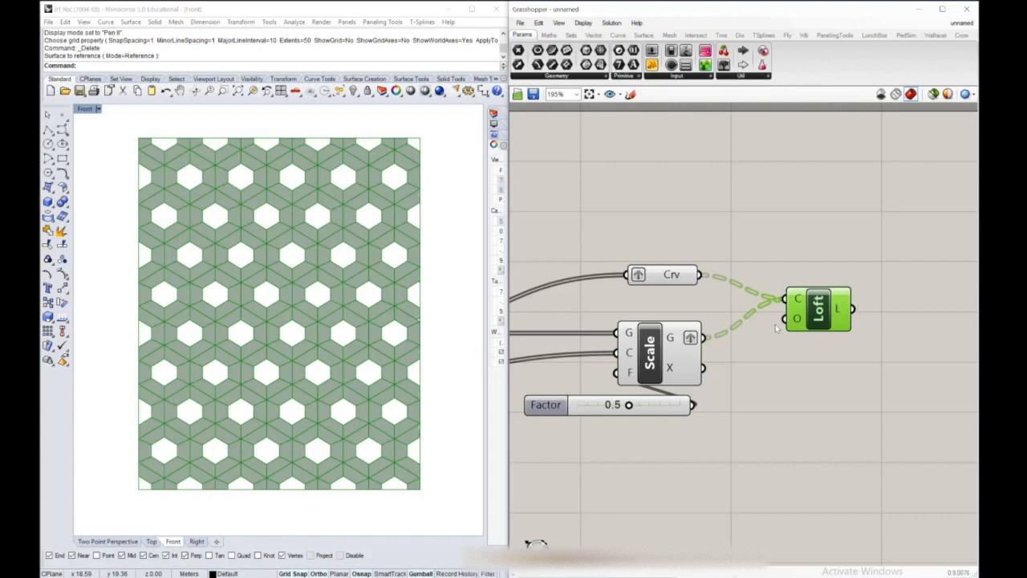
double_click(84, 109)
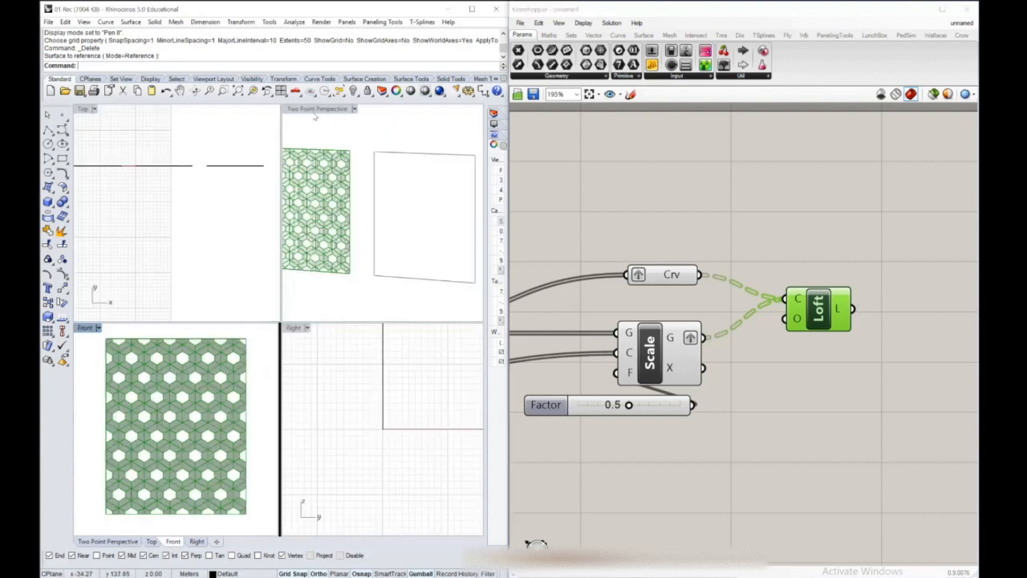
double_click(314, 112)
mouse_move(277, 206)
right_mouse_down()
mouse_move(241, 179)
mouse_move(171, 217)
mouse_move(268, 195)
right_mouse_up()
scroll(247, 263, "up", 4)
mouse_move(267, 258)
right_mouse_down("shift")
mouse_move(263, 269)
mouse_move(268, 253)
right_mouse_up("shift")
left_click(282, 205)
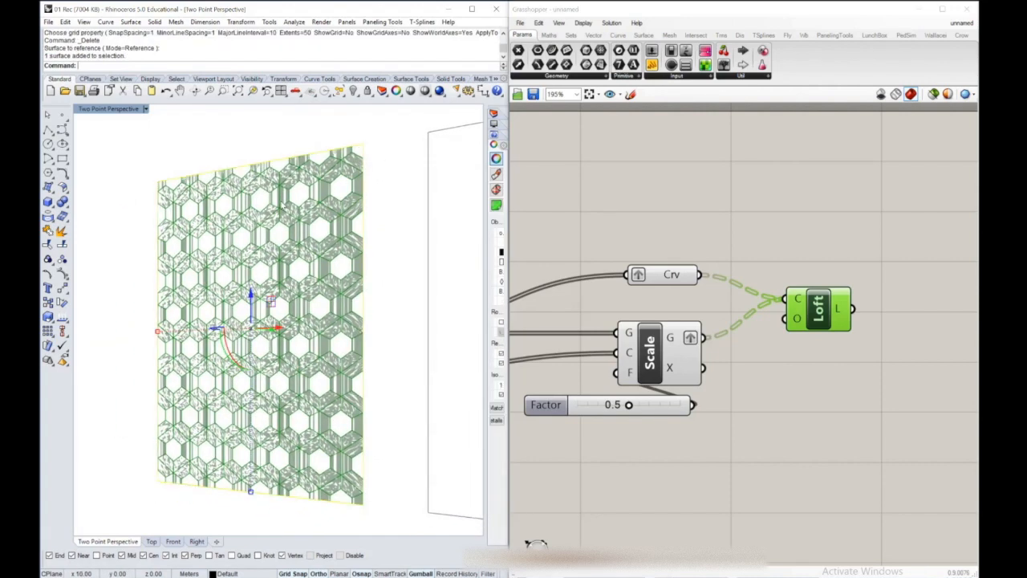
type("Hide")
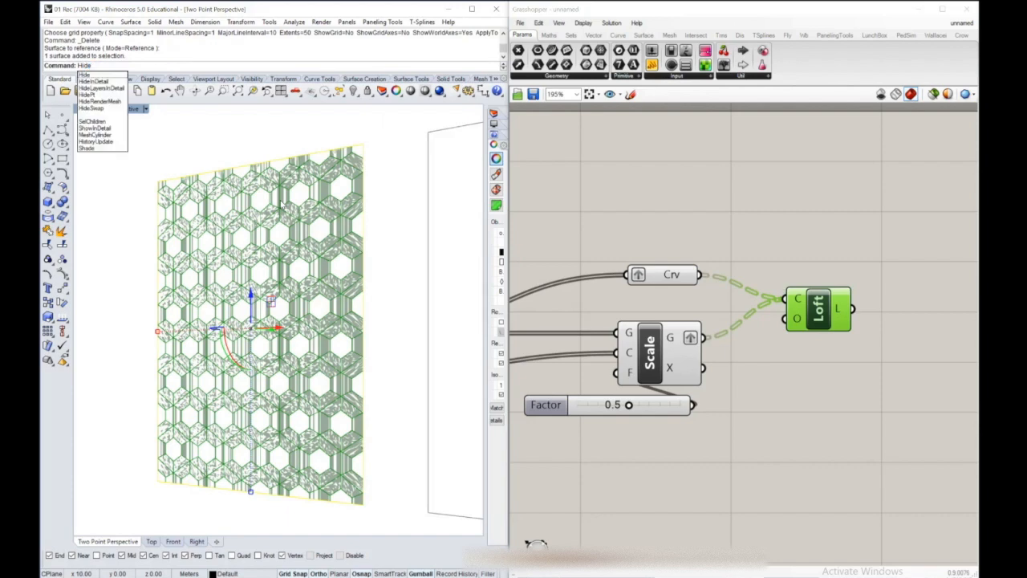
key("Return")
right_click_drag(331, 237, 270, 220)
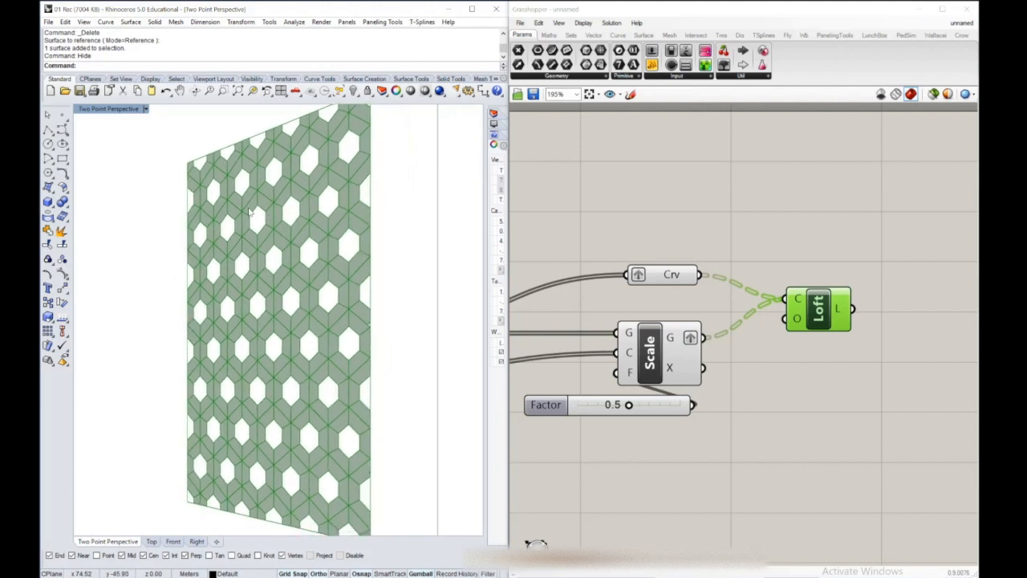
Add a Move component and feed the scaled cells from Scale into its geometry input
right_click_drag(567, 289, 636, 248)
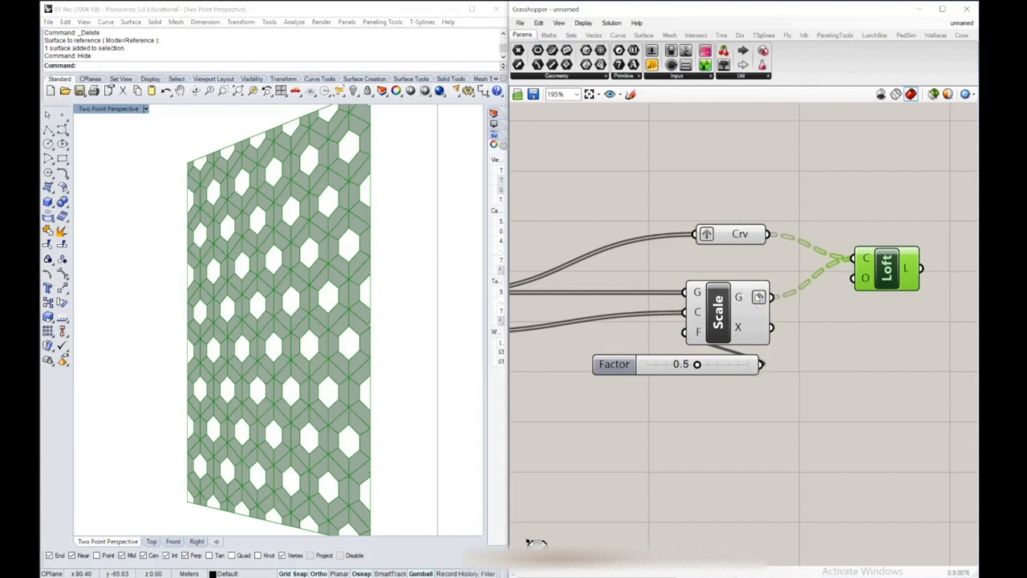
double_click(852, 384)
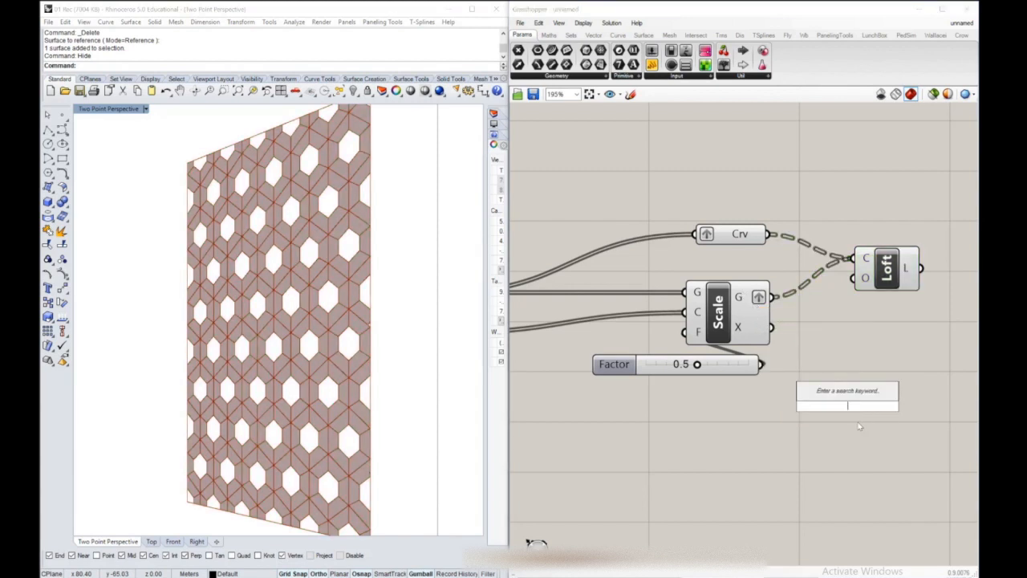
type("move")
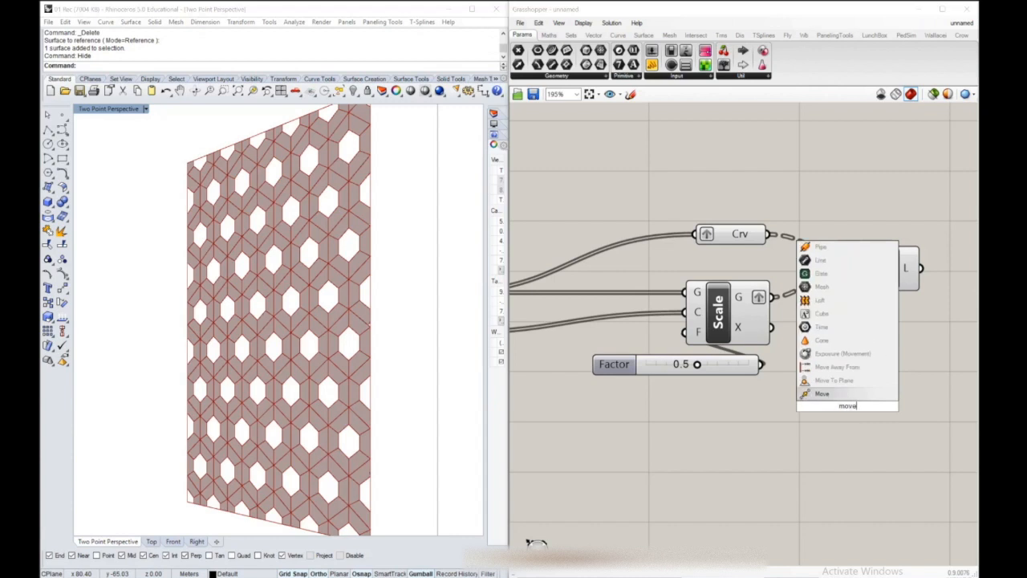
key("Return")
left_click_drag(772, 299, 863, 365)
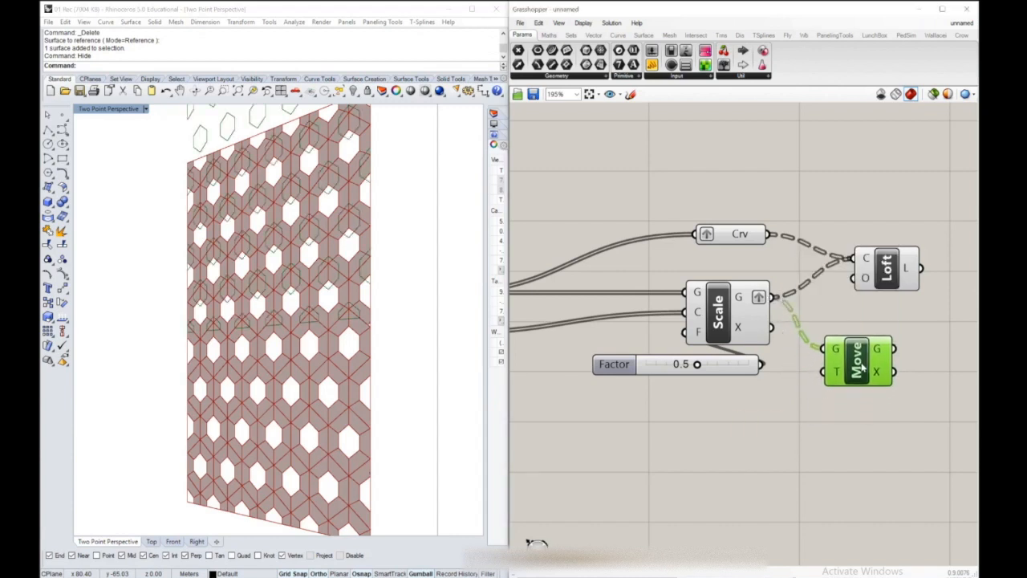
Set the Move translation to a single vector about 1 m long in negative Y, perpendicular to the panel
right_click(841, 377)
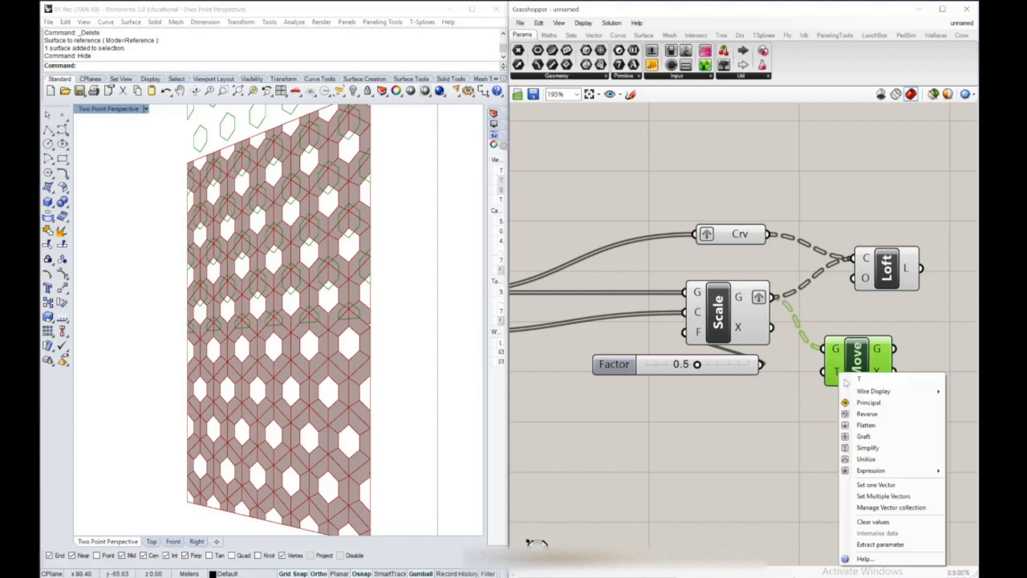
left_click(880, 486)
double_click(90, 109)
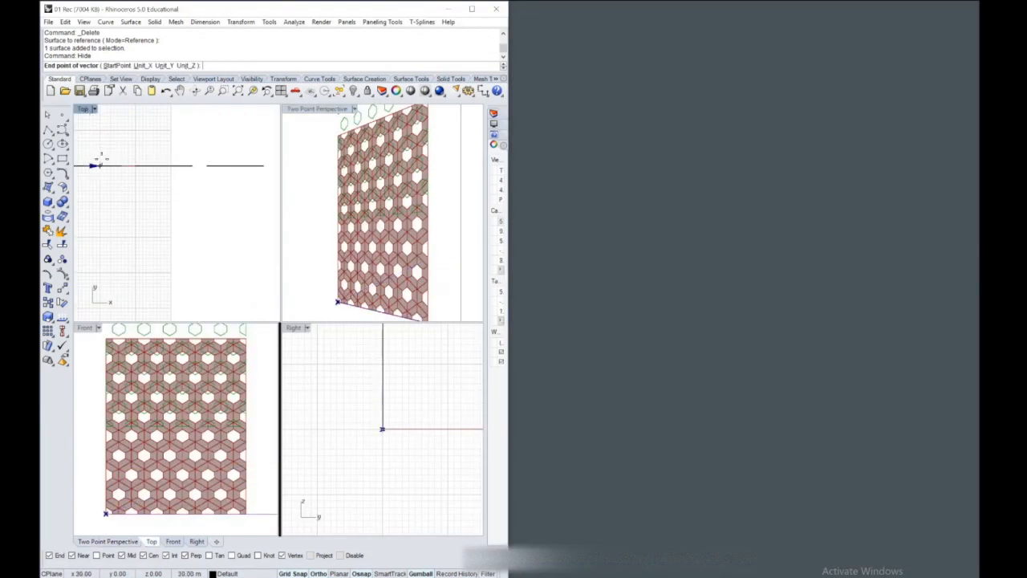
scroll(223, 182, "down", 6)
scroll(164, 187, "up", 20)
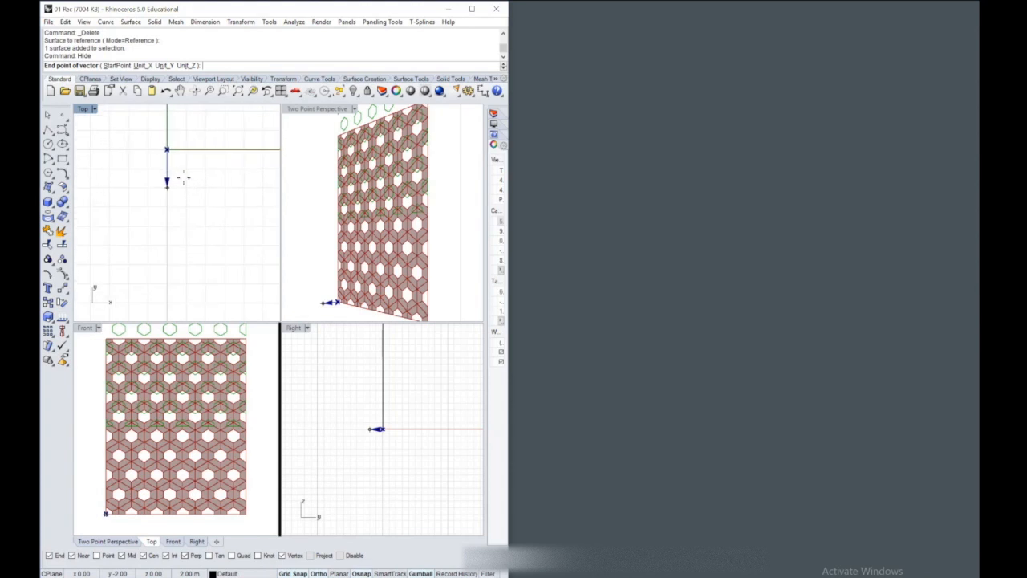
left_click(151, 159)
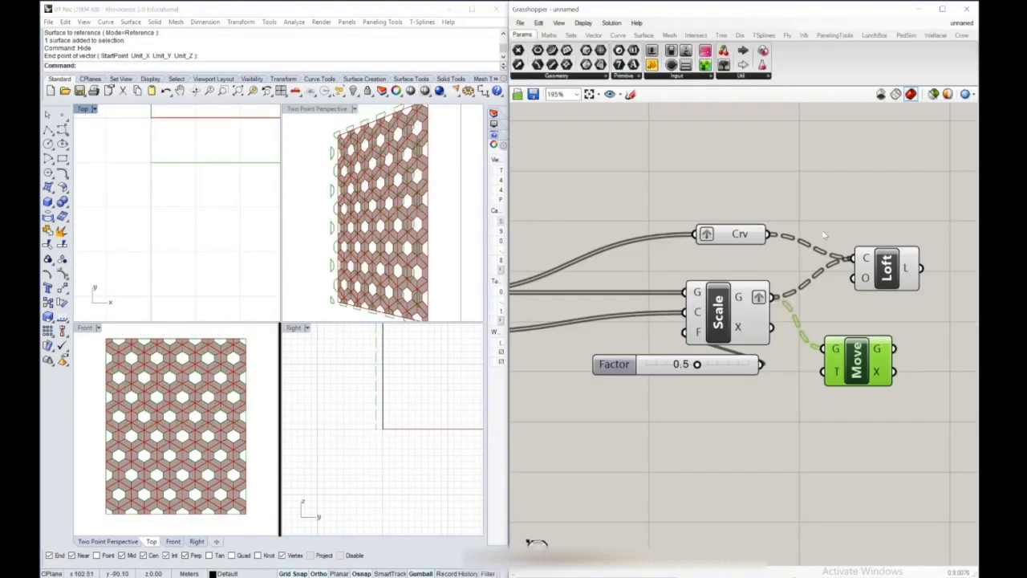
Arrange Move between Scale and Loft, and replace the Scale input of Loft with the moved cell geometry
left_click(887, 203)
right_click_drag(887, 203, 756, 187)
left_click_drag(765, 254, 842, 251)
left_click_drag(645, 280, 800, 239, "ctrl")
left_click_drag(733, 343, 801, 240)
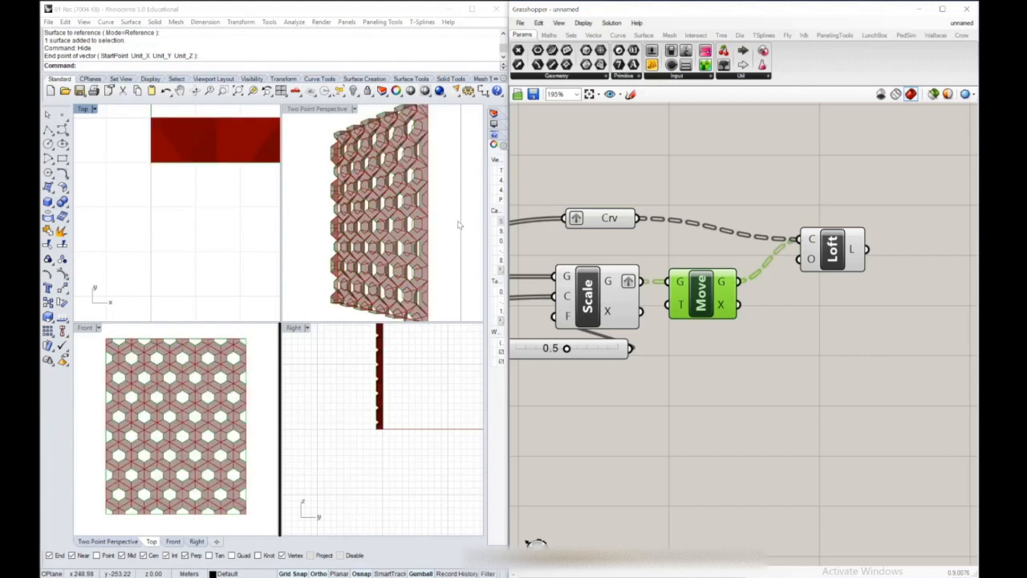
Set the Scale component's Factor slider to 0.3 to narrow the hexagonal openings
scroll(472, 234, "up", 6)
right_click_drag(397, 197, 387, 169)
scroll(382, 189, "down", 3)
right_click_drag(671, 261, 821, 257)
scroll(821, 257, "down", 2)
right_click_drag(621, 282, 743, 266)
right_click_drag(923, 281, 791, 283)
scroll(790, 283, "up", 5)
left_click_drag(699, 329, 715, 319)
right_click_drag(642, 324, 716, 329)
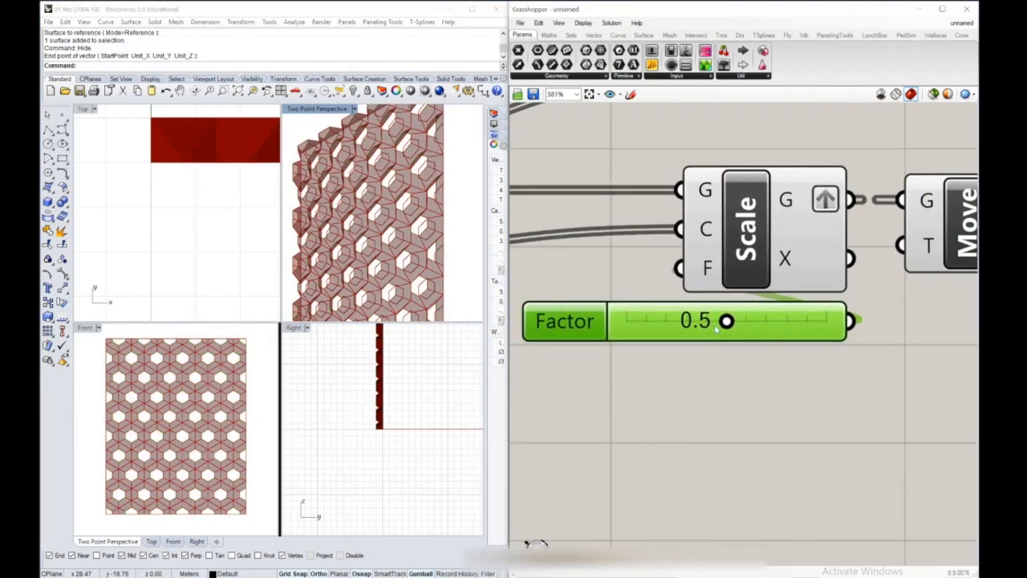
left_click_drag(727, 321, 690, 324)
right_click_drag(401, 204, 365, 179)
scroll(357, 210, "down", 4)
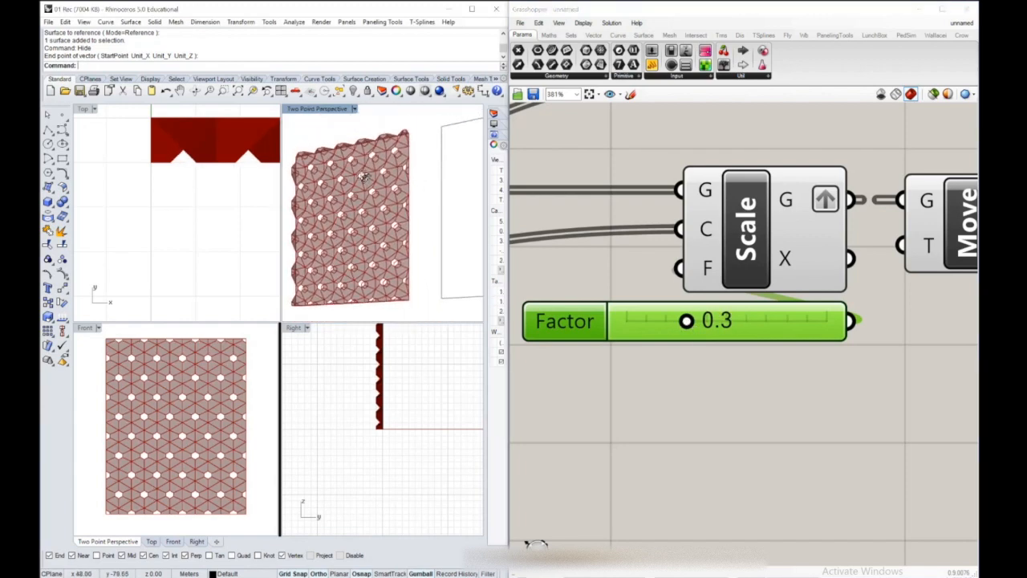
Bake the Loft component's geometry into the Rhino document
right_click_drag(859, 200, 803, 203)
scroll(798, 206, "down", 3)
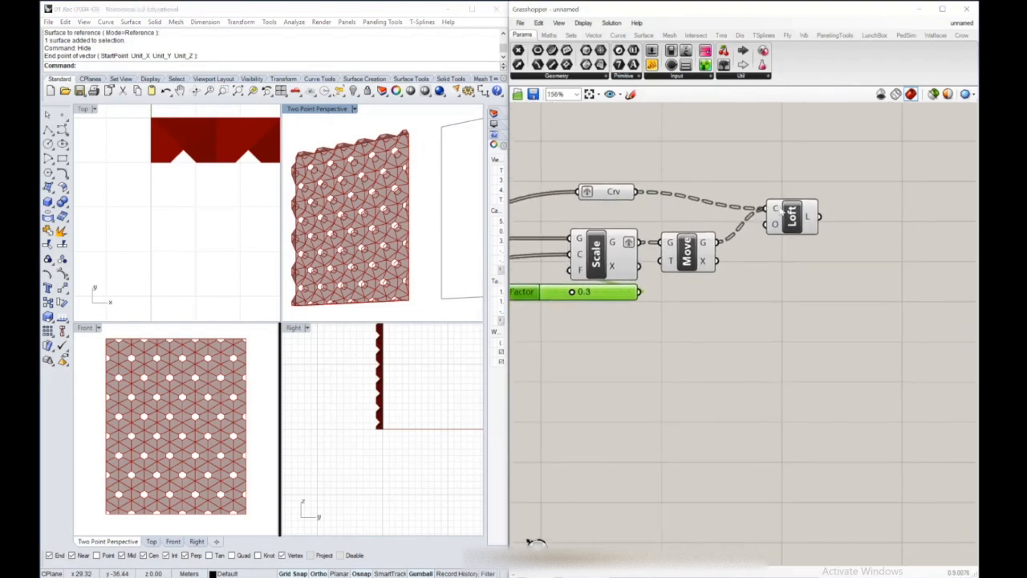
scroll(791, 210, "up", 3)
left_click(793, 205)
right_click(793, 206)
left_click(835, 271)
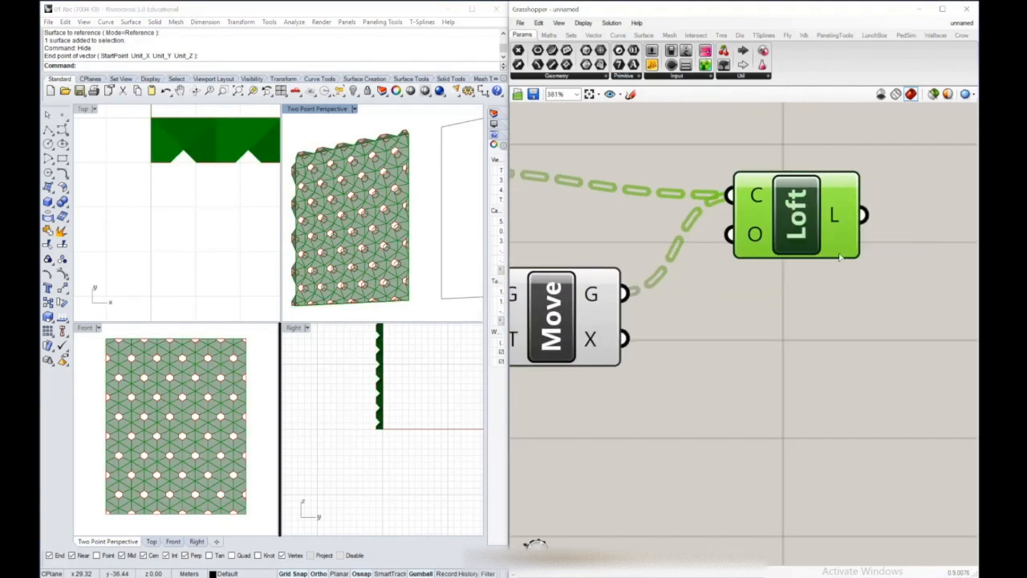
left_click(850, 350)
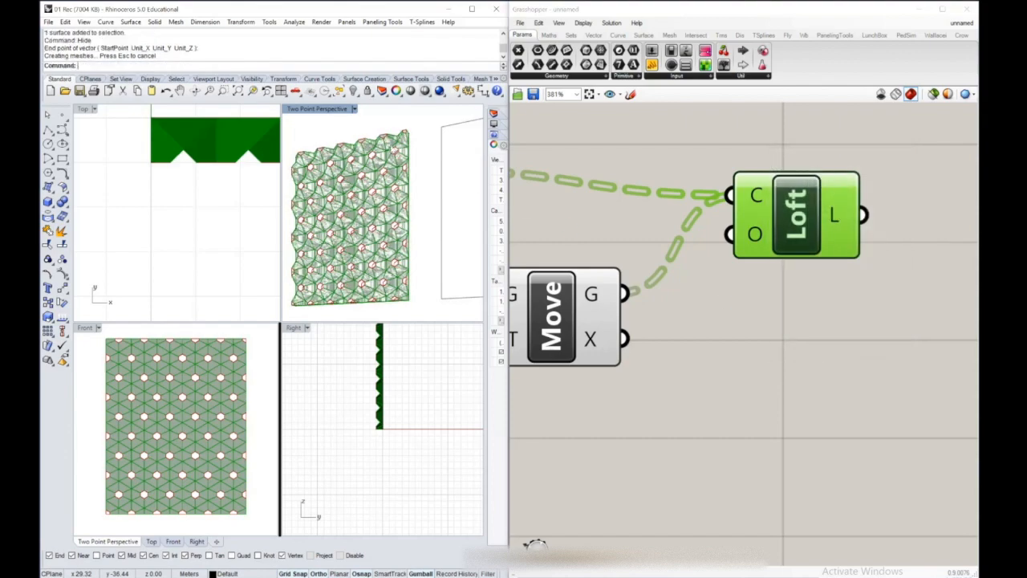
Maximize the Two Point Perspective view and move the baked panel along X, clear of the Grasshopper preview
double_click(319, 110)
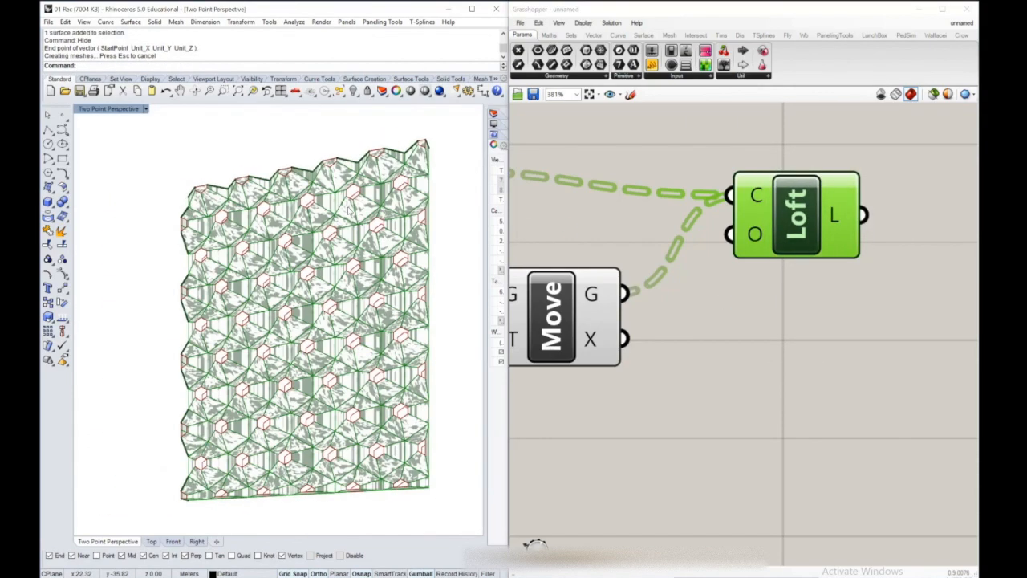
scroll(357, 182, "down", 3)
right_click_drag(356, 181, 356, 223)
left_click(365, 265)
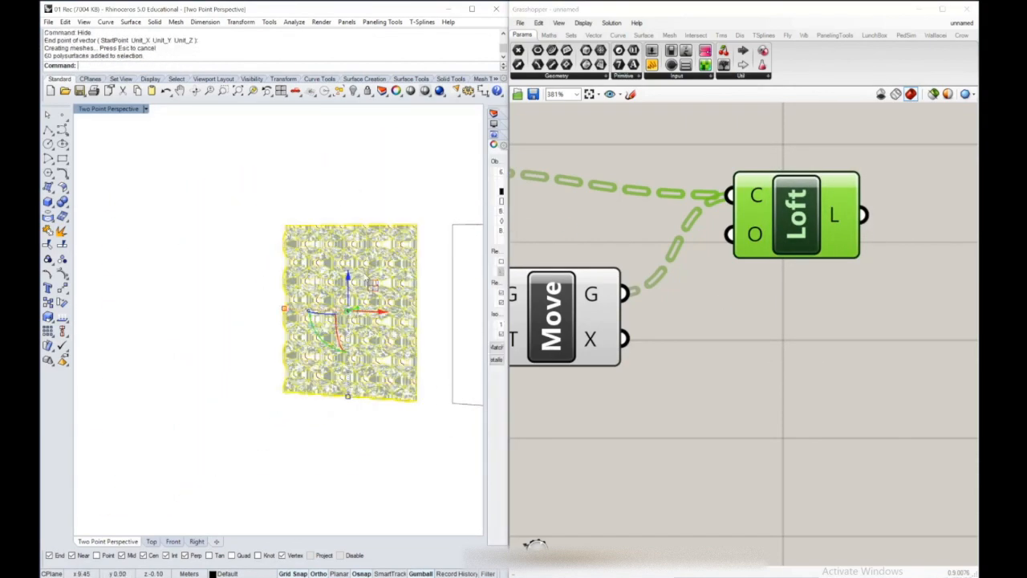
left_click_drag(381, 310, 189, 310)
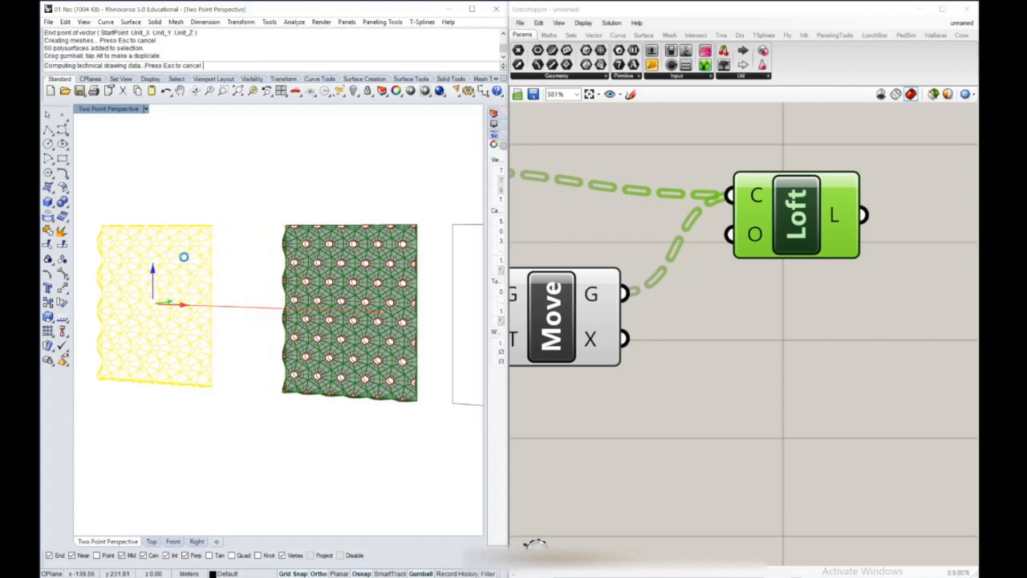
Create a backing surface for the baked panel from four corner points at the panel's corners
left_click(252, 91)
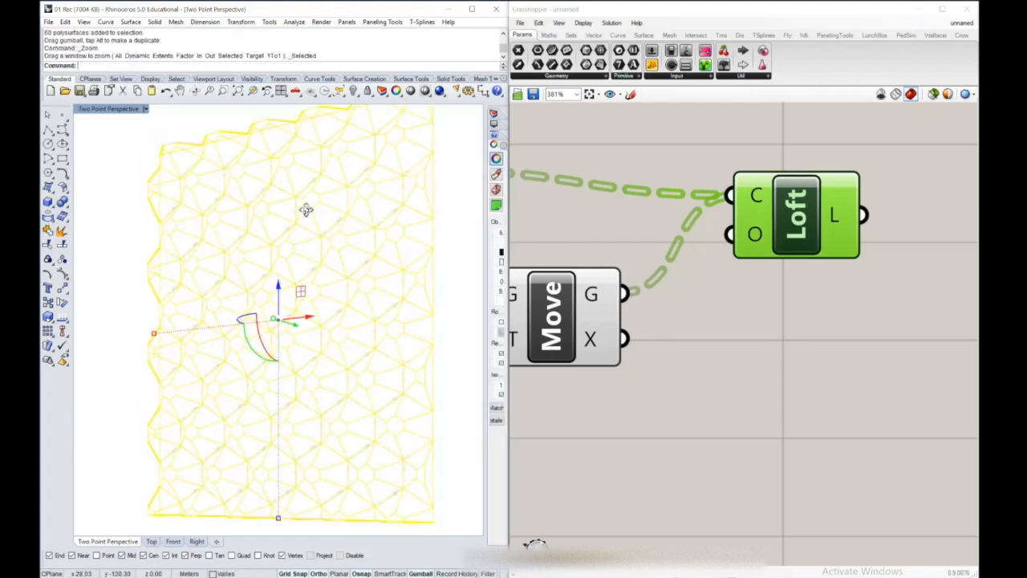
left_click(158, 198)
right_click_drag(158, 199, 218, 343)
left_click(48, 188)
left_click(164, 183)
left_click(400, 125)
left_click(400, 429)
left_click(163, 521)
right_click_drag(153, 184, 267, 268)
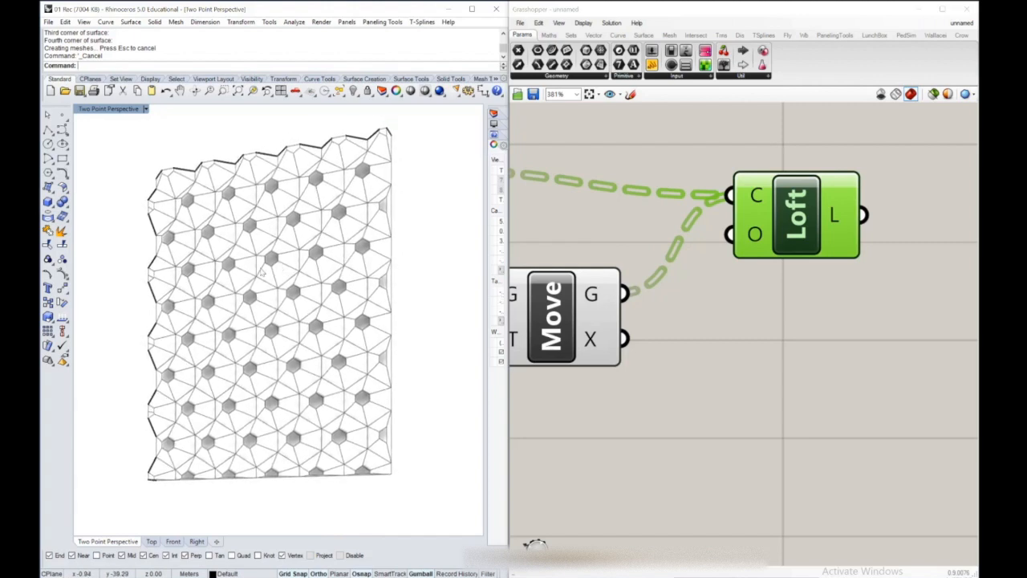
scroll(334, 296, "up", 2)
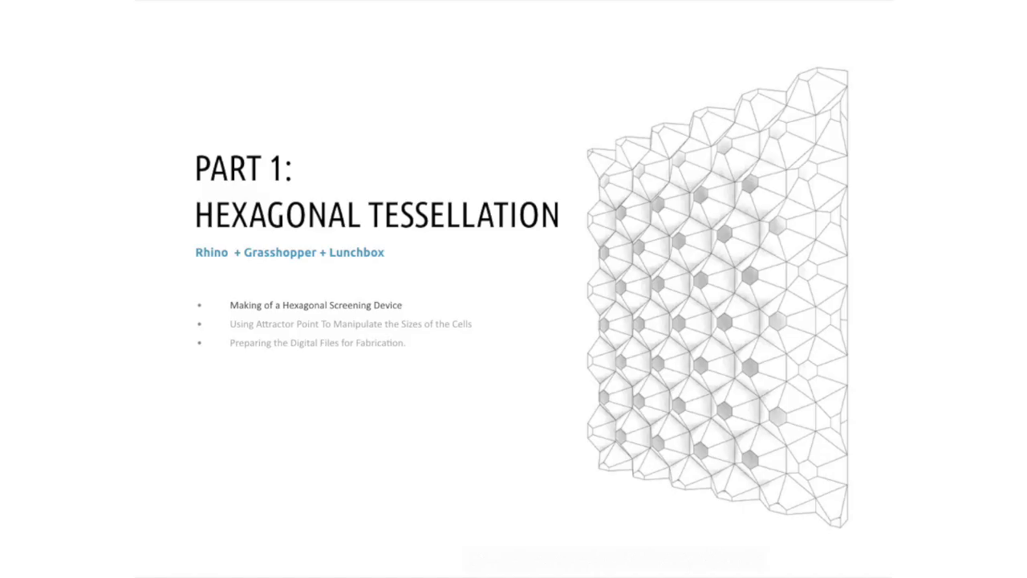